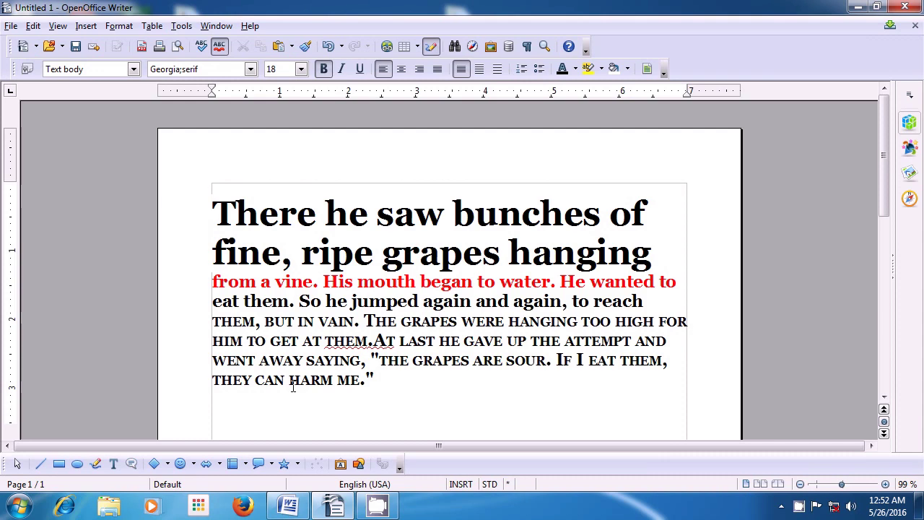
Set the story paragraph's indent before text to 0.84" and apply it.
click(293, 387)
click(124, 29)
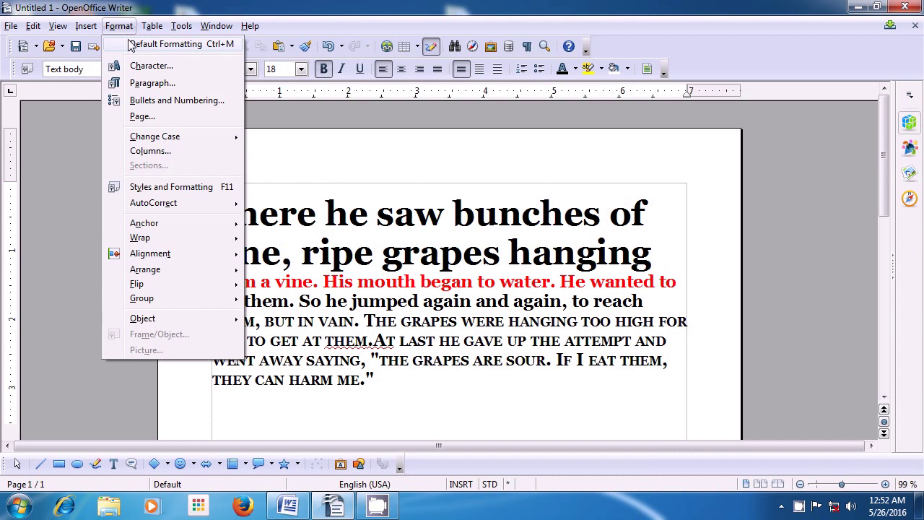
click(144, 85)
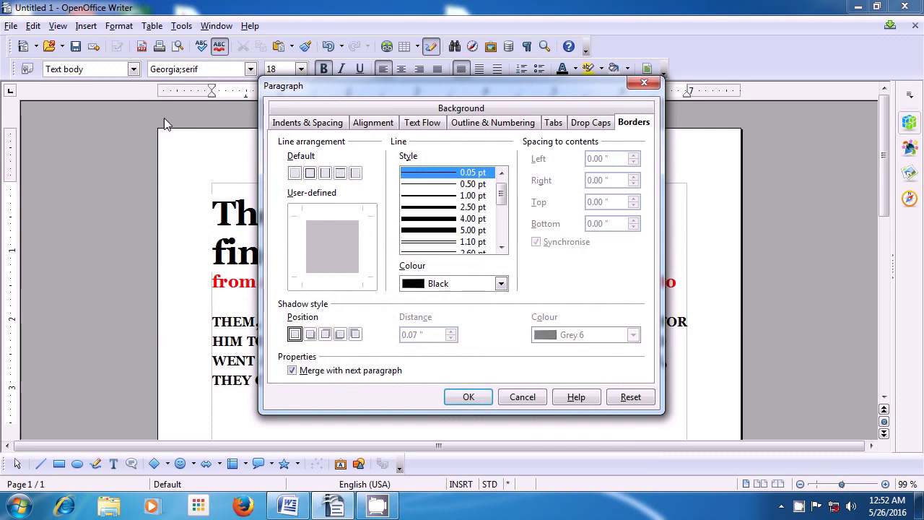
click(312, 127)
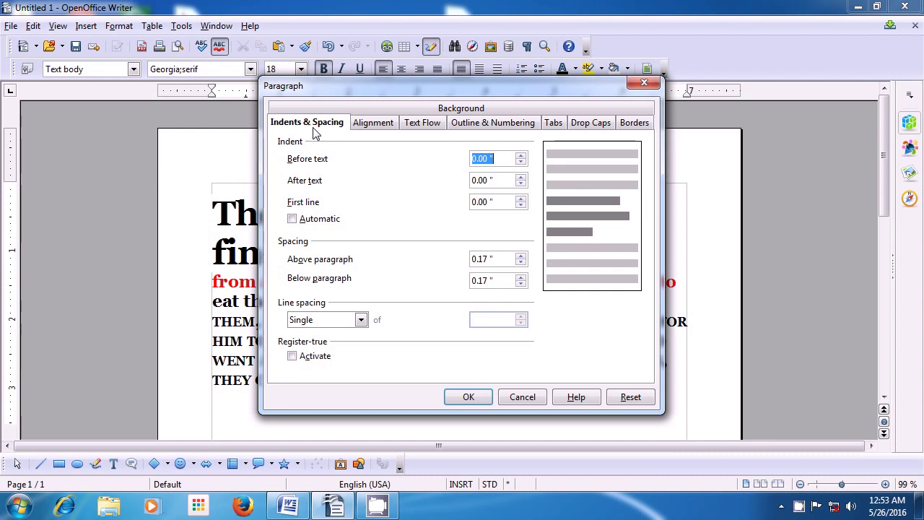
click(522, 155)
click(520, 155)
click(520, 155)
click(521, 155)
click(520, 156)
click(520, 155)
click(521, 155)
click(521, 155)
click(521, 156)
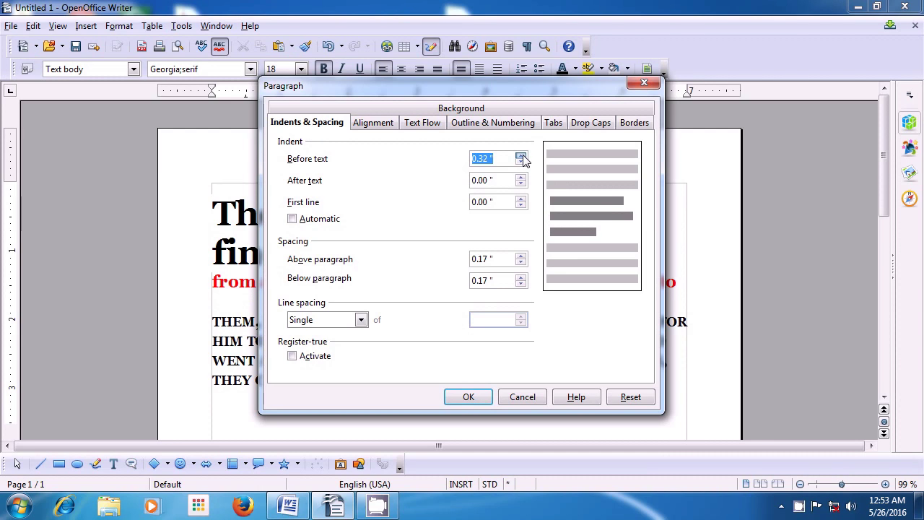
click(521, 155)
click(520, 155)
click(520, 155)
click(521, 155)
click(520, 155)
click(520, 156)
click(521, 156)
click(521, 155)
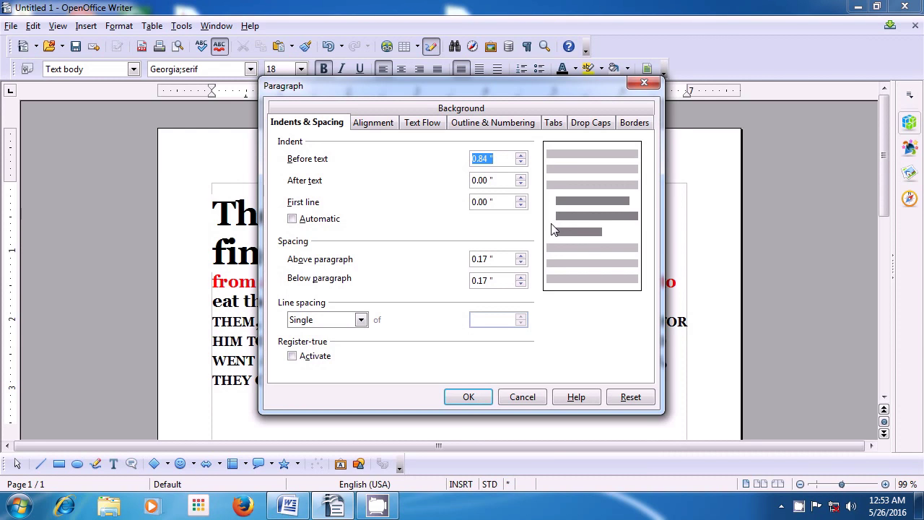
click(448, 402)
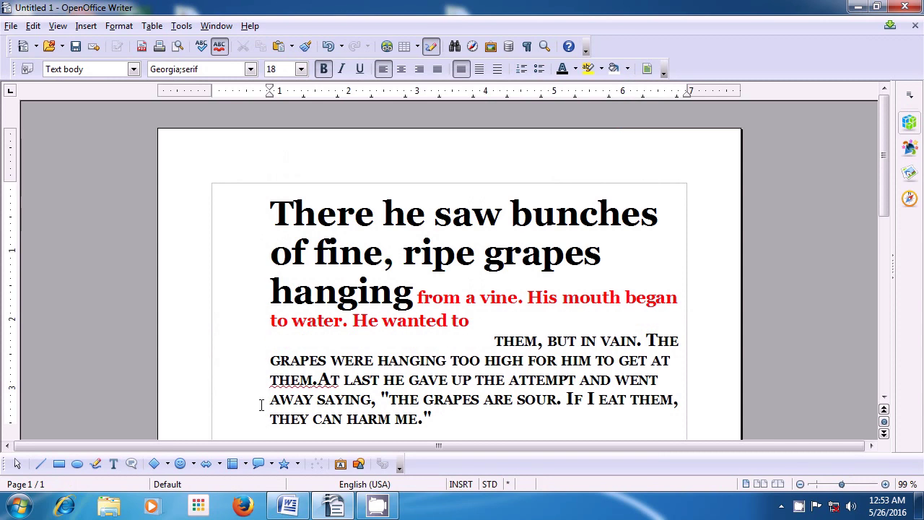
scroll(261, 405, down, 2)
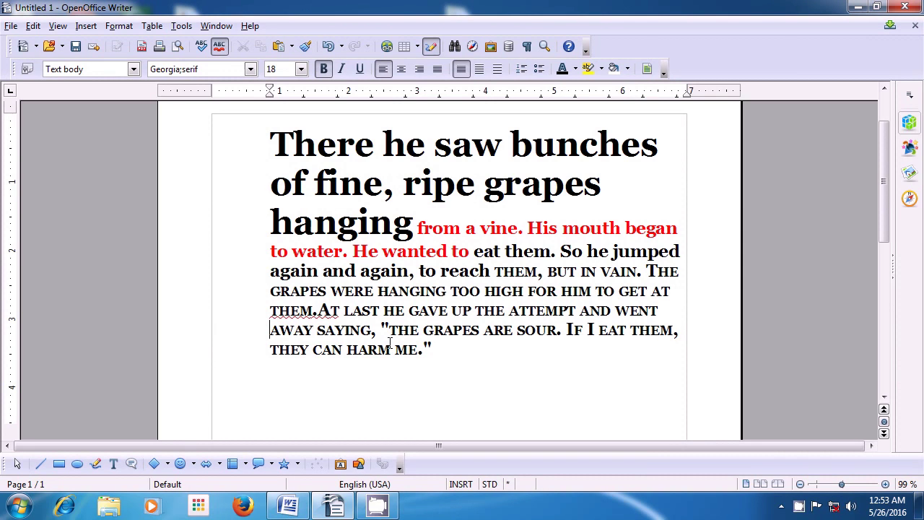
key(Return)
key(Return)
Set the paragraph's indent before text back to 0.00" and apply it.
click(116, 28)
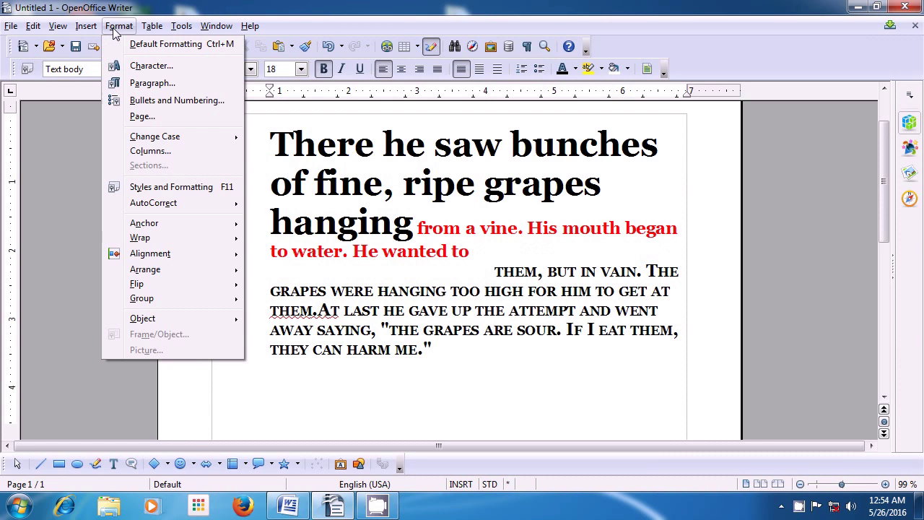
click(137, 84)
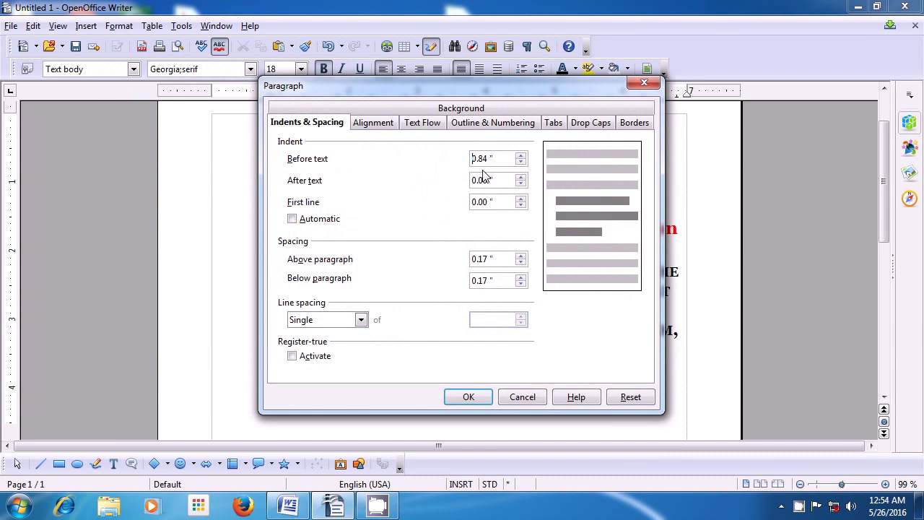
click(521, 162)
click(521, 162)
click(520, 163)
click(521, 162)
click(520, 162)
click(520, 162)
click(520, 162)
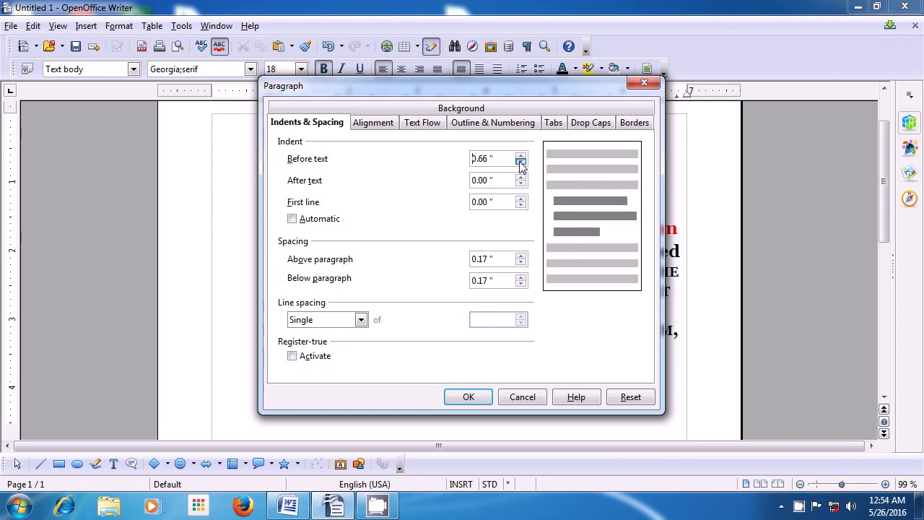
click(521, 162)
click(520, 162)
click(520, 162)
click(520, 163)
click(521, 162)
click(520, 162)
click(520, 162)
click(520, 163)
click(521, 163)
click(520, 162)
click(520, 162)
click(520, 162)
click(520, 163)
click(520, 162)
click(521, 158)
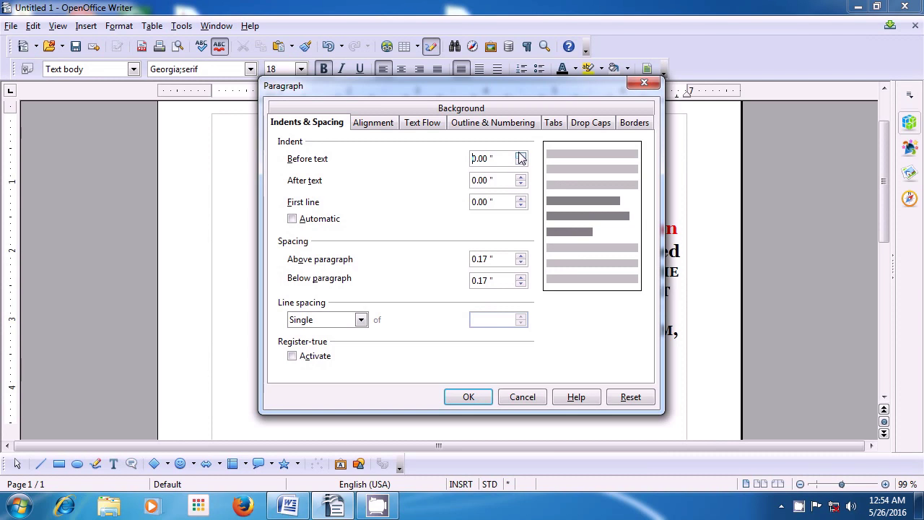
click(465, 397)
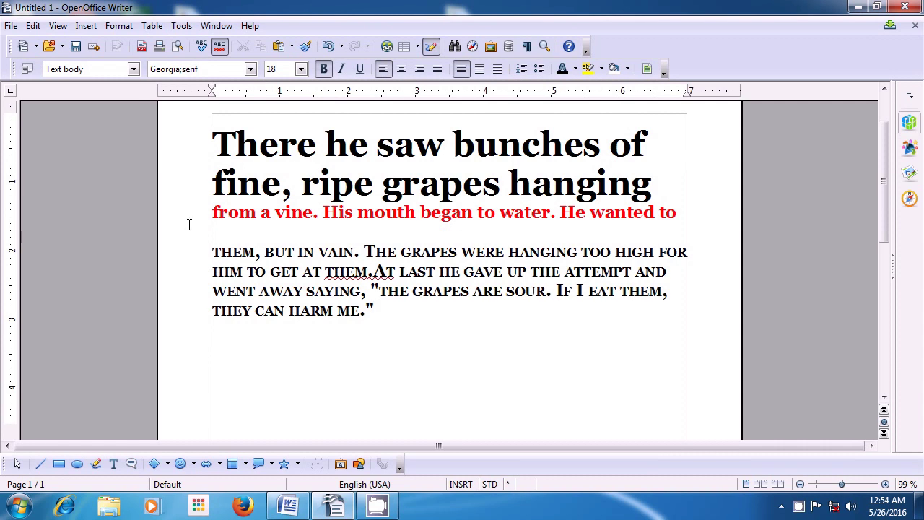
Increase the story paragraph's indent after text past 0.16" and apply it.
click(119, 26)
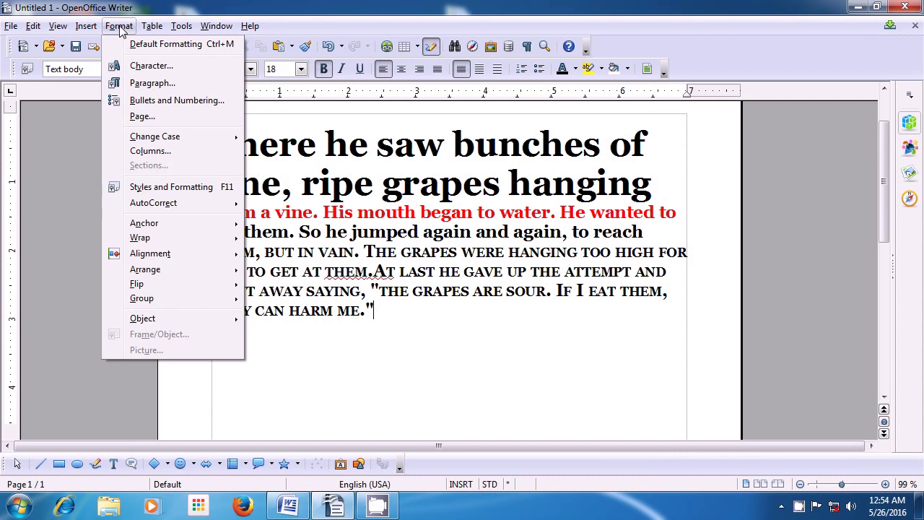
click(139, 84)
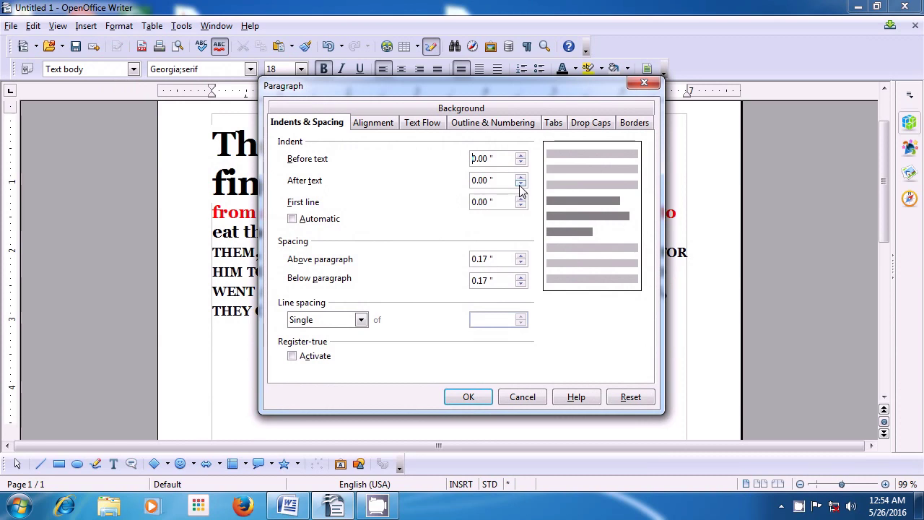
click(520, 177)
click(520, 177)
click(520, 178)
click(520, 178)
click(520, 178)
click(520, 178)
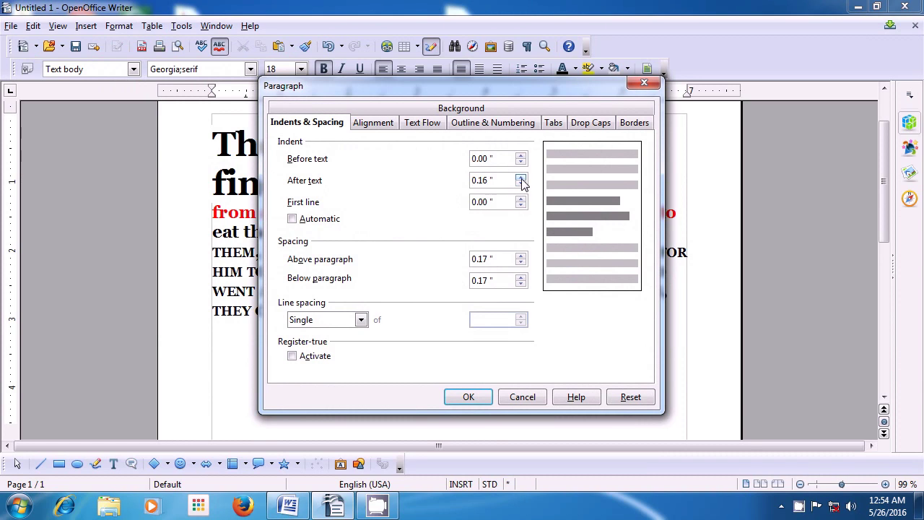
click(520, 177)
click(521, 177)
click(521, 178)
click(520, 177)
click(520, 177)
click(468, 397)
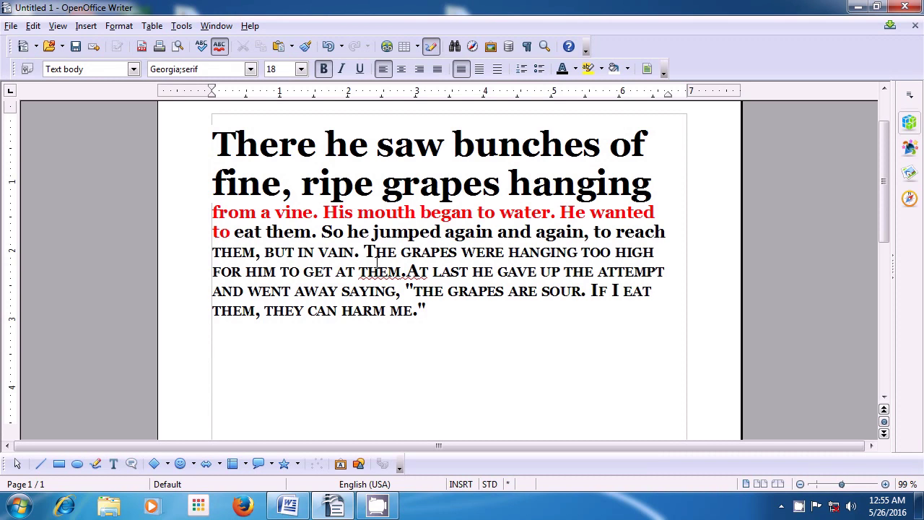
Set the paragraph's indent after text back to 0.00" and apply it.
click(123, 28)
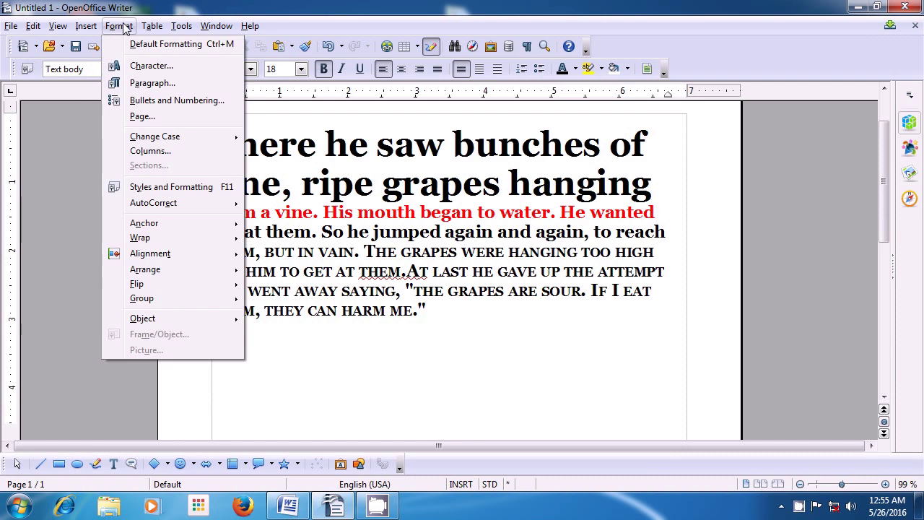
click(145, 82)
click(521, 185)
click(520, 184)
click(520, 184)
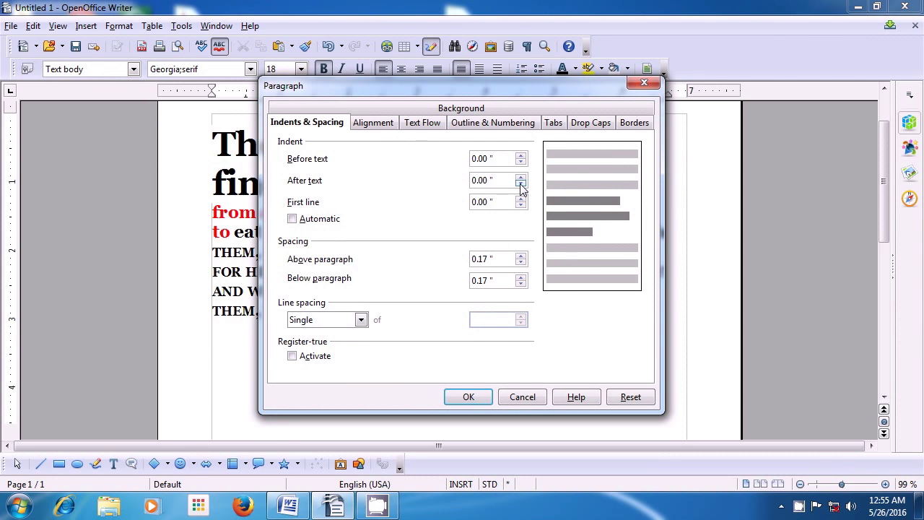
click(467, 398)
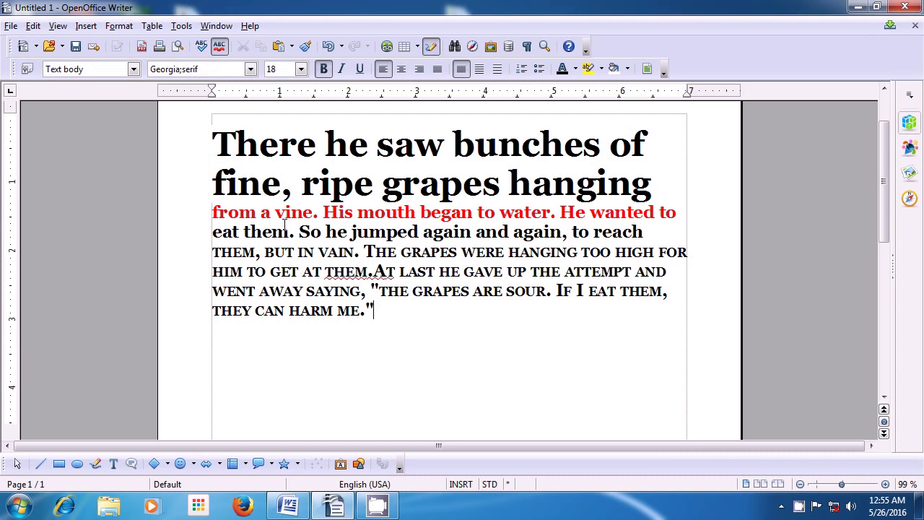
In the paragraph settings, raise the spacing above the paragraph to 0.73" and bring it down to 0.00".
click(121, 27)
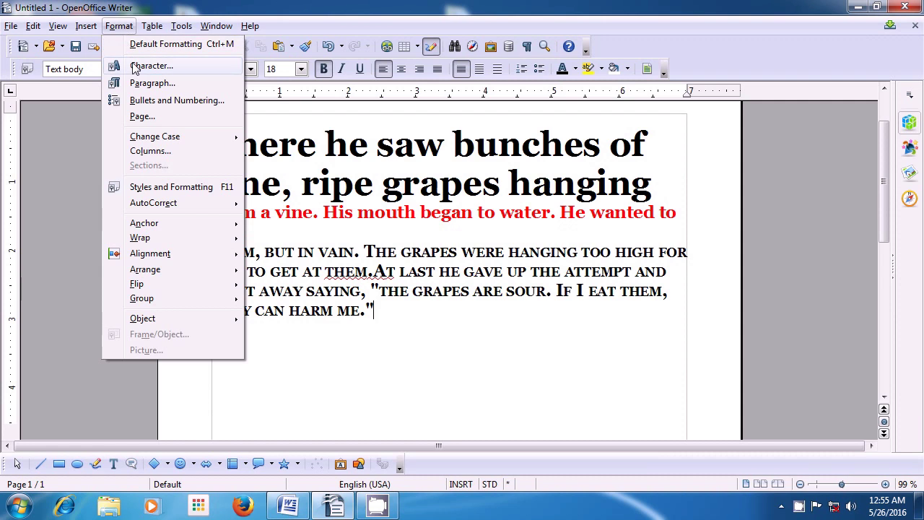
click(141, 85)
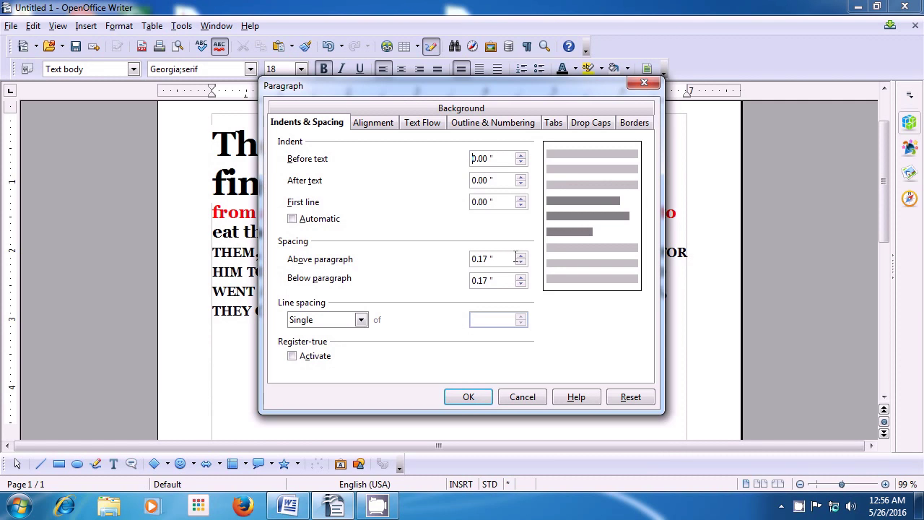
drag(521, 256, 520, 257)
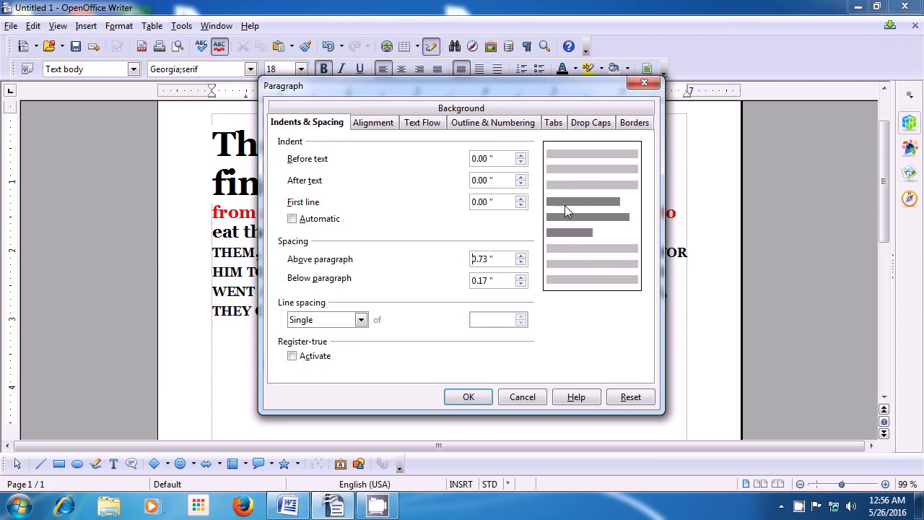
drag(520, 262, 520, 263)
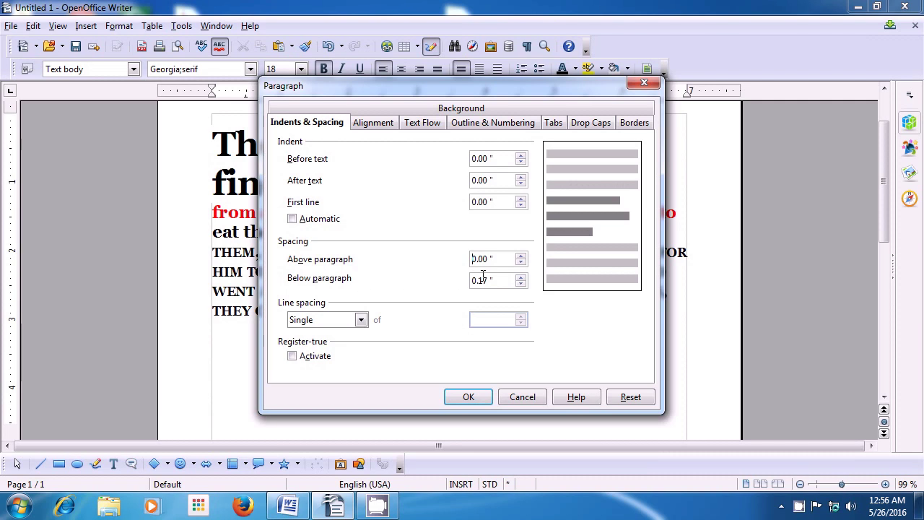
Raise the spacing below the paragraph to 0.53".
click(520, 278)
click(520, 278)
click(520, 278)
click(521, 278)
click(520, 278)
click(521, 278)
click(521, 278)
click(520, 278)
click(520, 278)
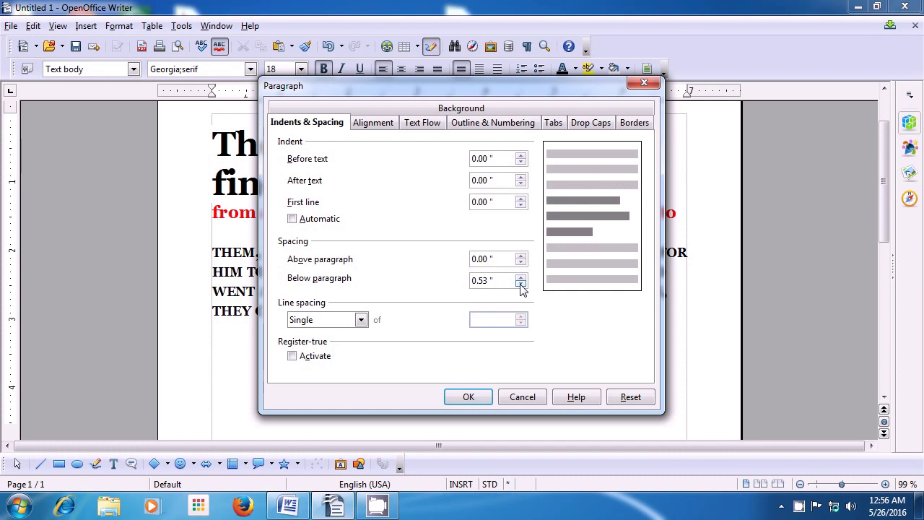
click(520, 279)
Lower the spacing below the paragraph to 0.00".
click(520, 283)
click(520, 283)
click(520, 284)
click(521, 284)
click(520, 283)
click(521, 284)
click(521, 284)
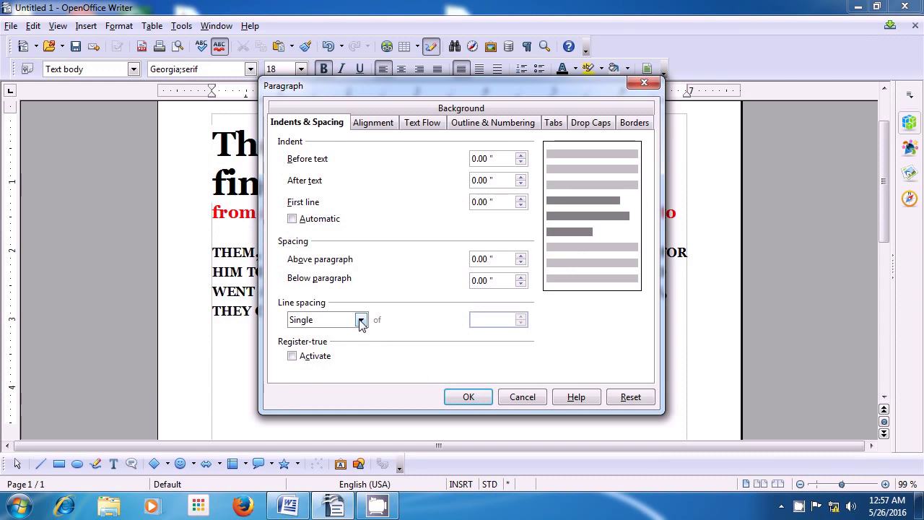
Try 1.5 lines as the paragraph's line spacing, choose Double instead, and apply the paragraph settings.
click(361, 319)
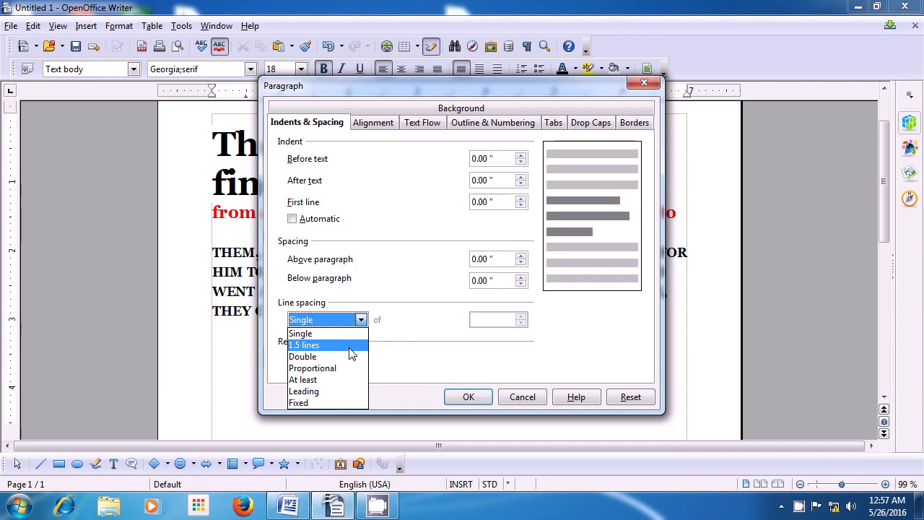
click(352, 346)
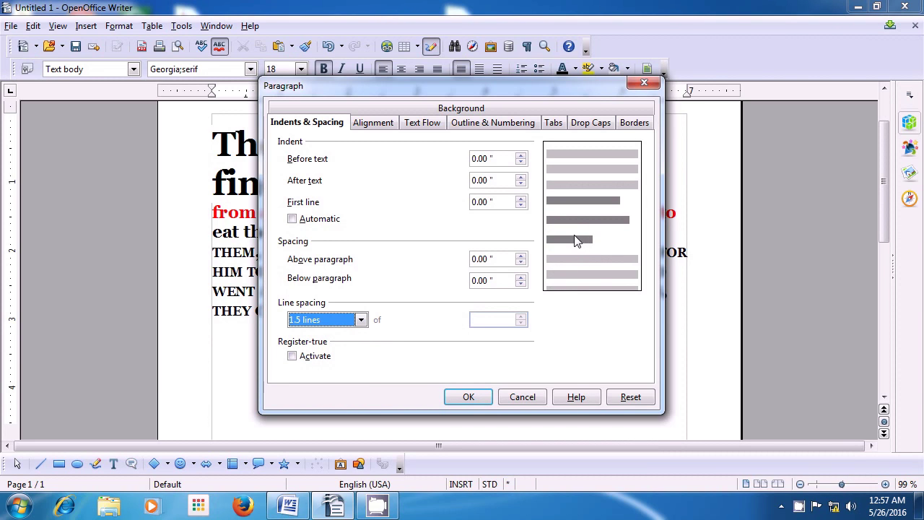
click(361, 322)
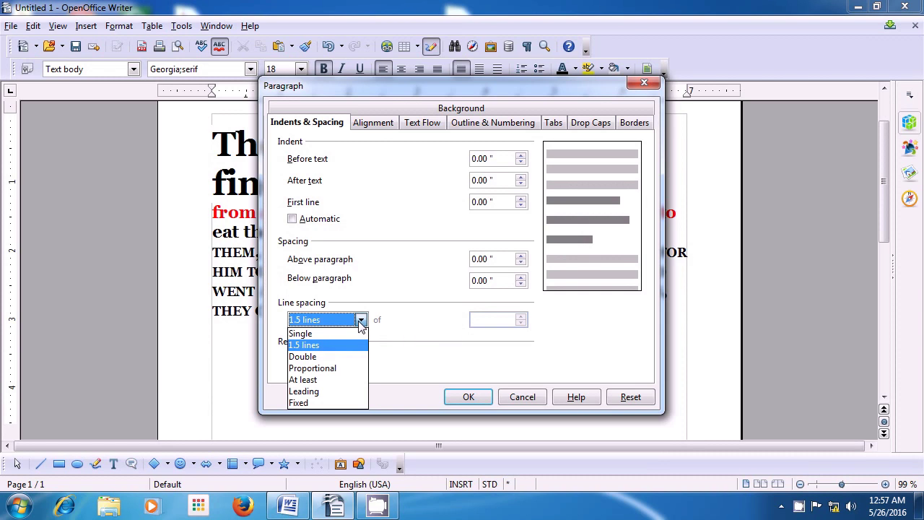
click(350, 358)
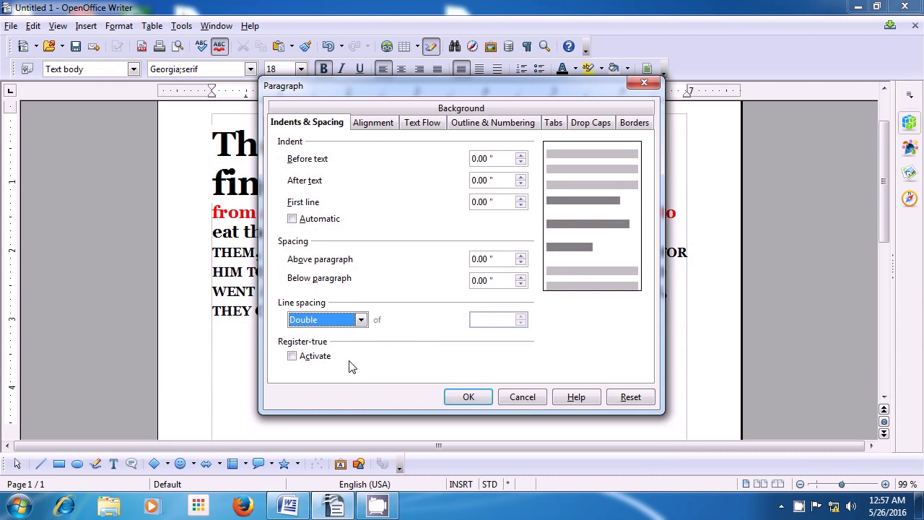
click(466, 399)
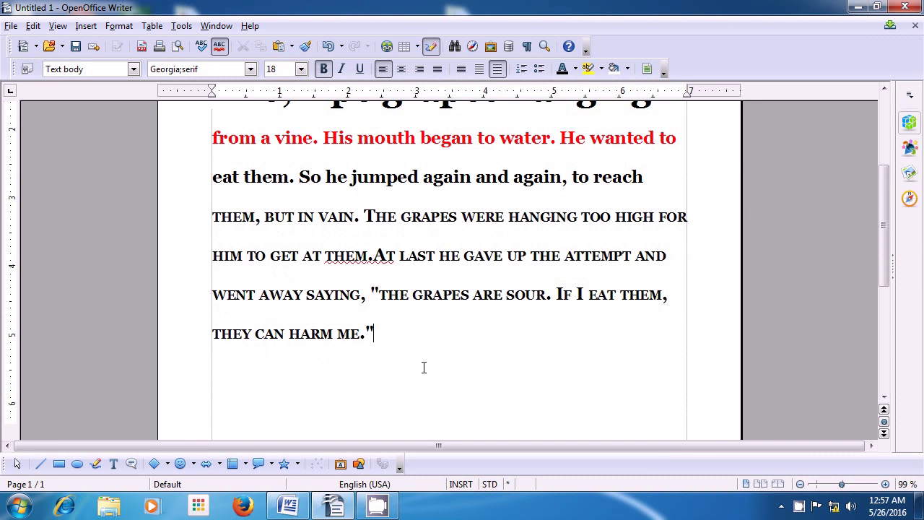
scroll(423, 368, up, 3)
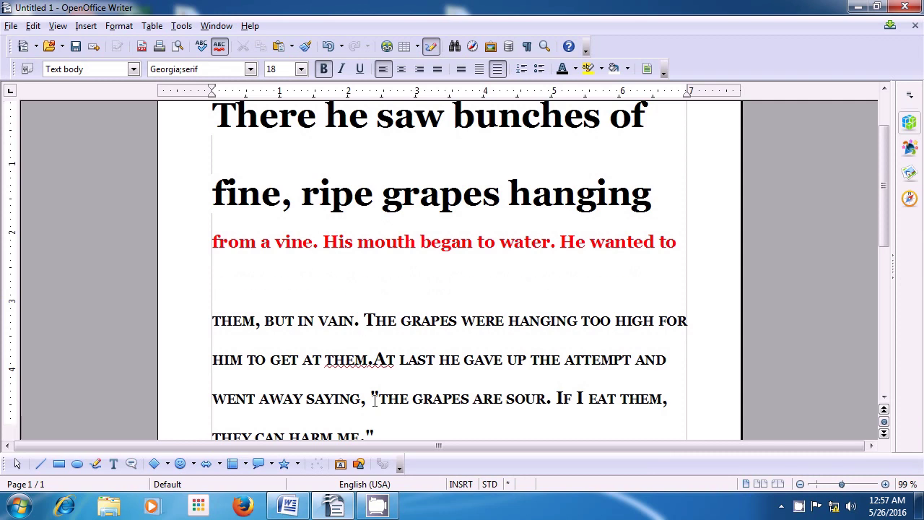
scroll(374, 401, down, 2)
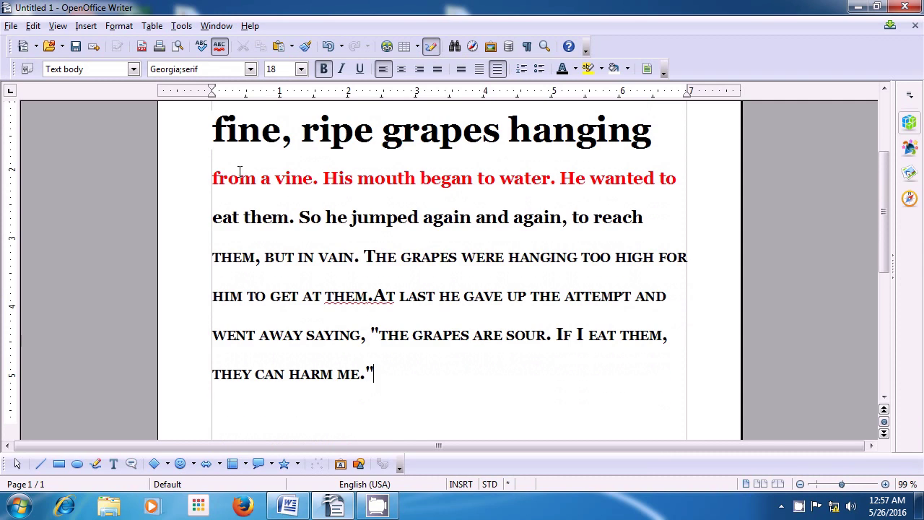
Change the paragraph's line spacing to Single and apply the paragraph settings.
click(118, 28)
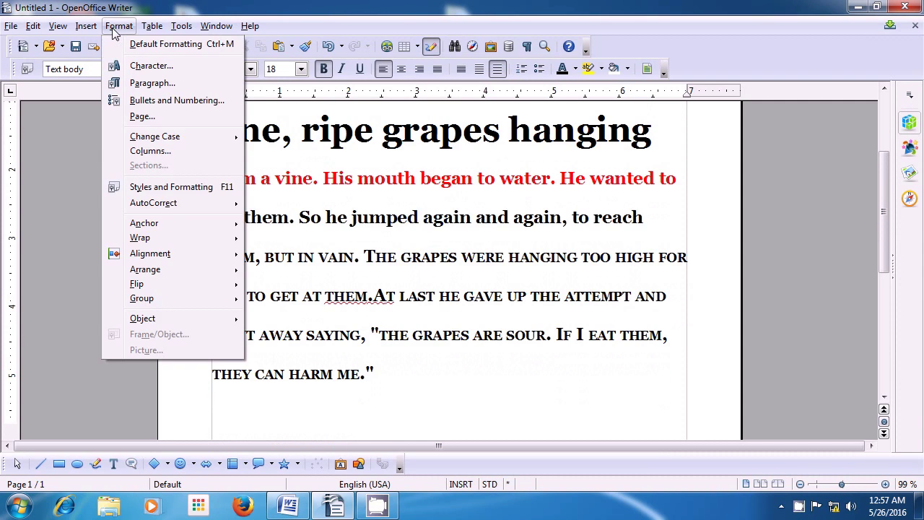
click(151, 83)
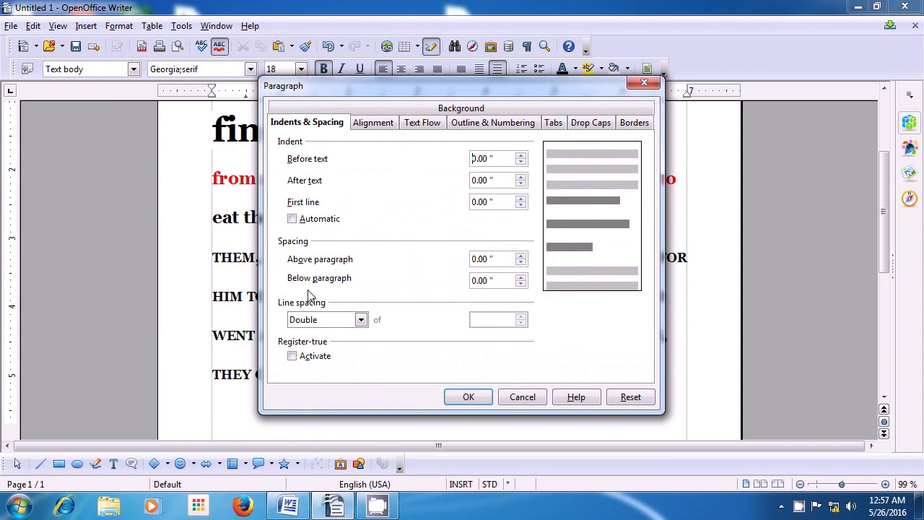
click(360, 319)
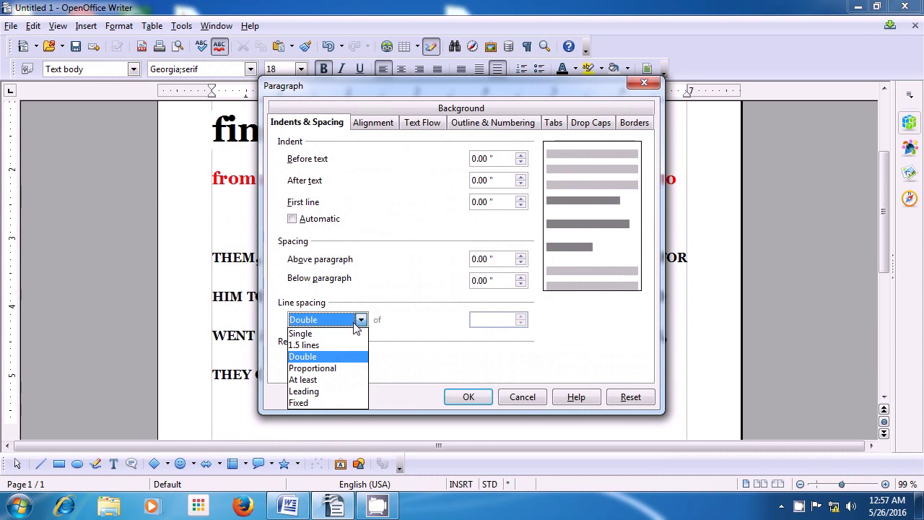
click(347, 334)
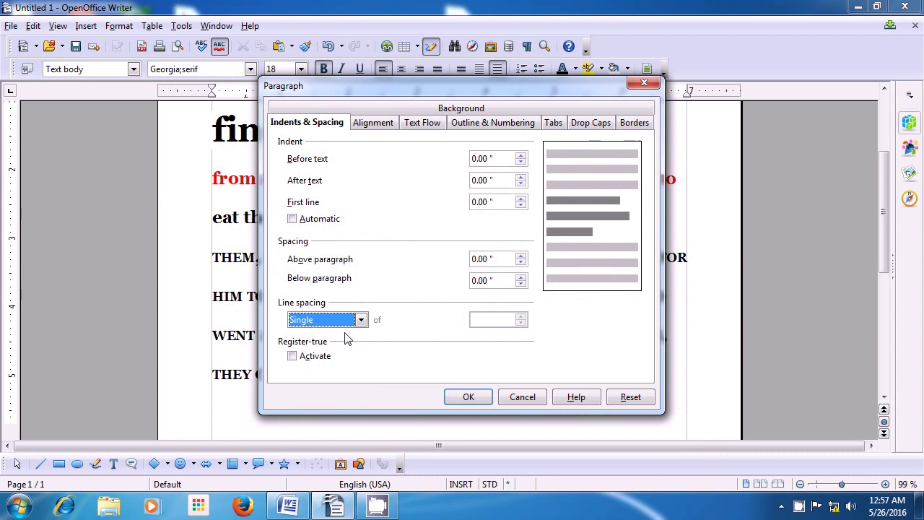
click(469, 397)
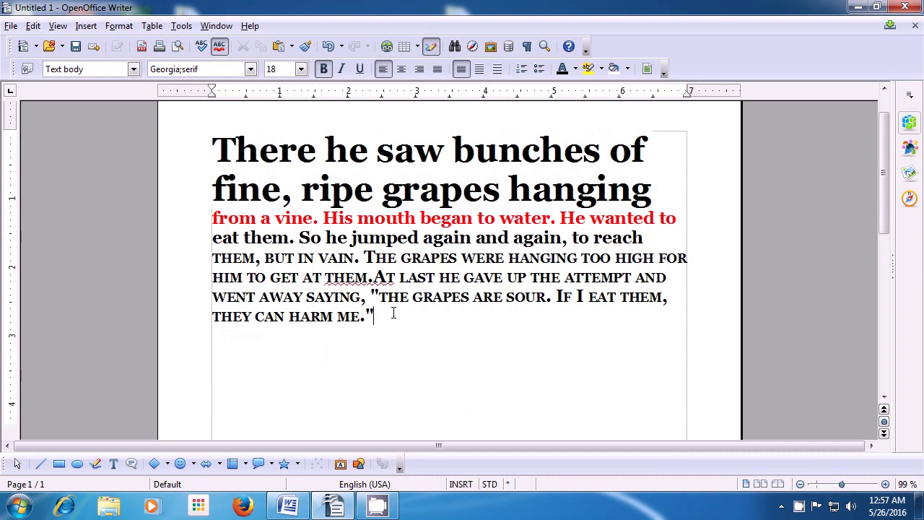
In the paragraph's alignment settings, try Right, Centre and Justified, return to Centre, and apply it.
scroll(374, 299, up, 1)
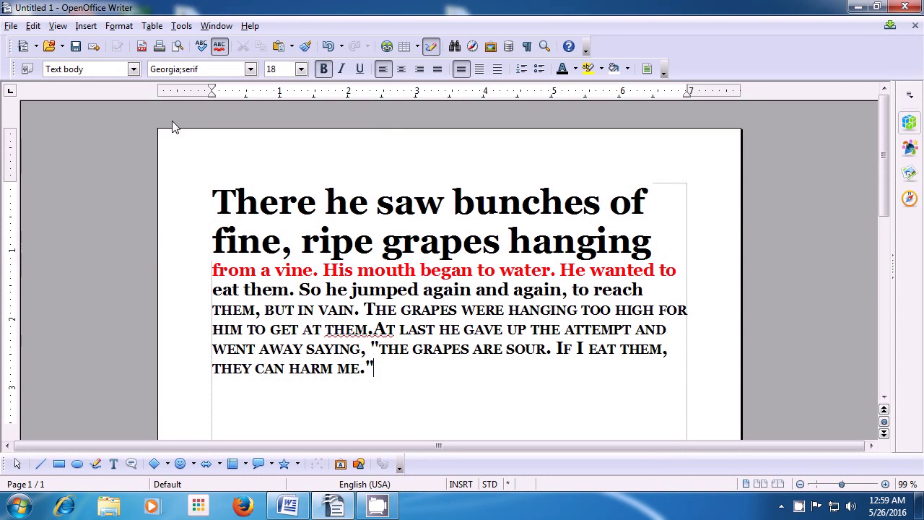
click(118, 26)
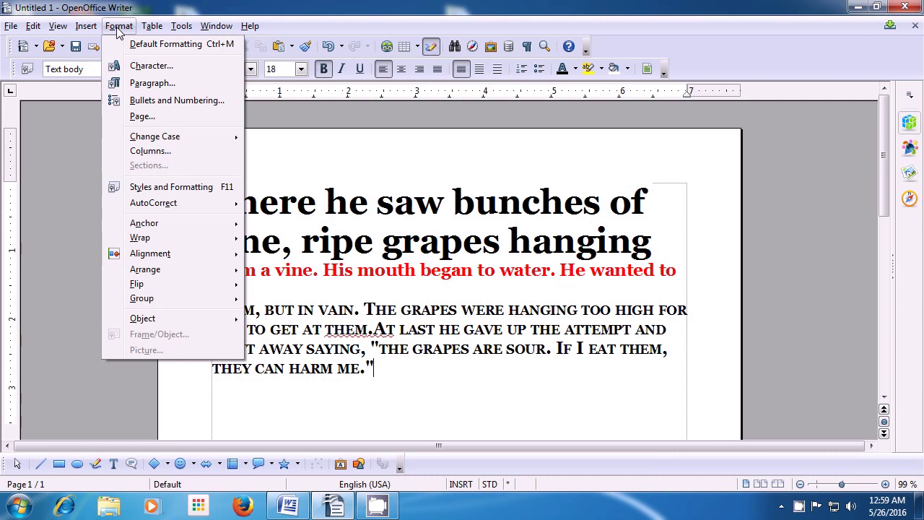
click(127, 81)
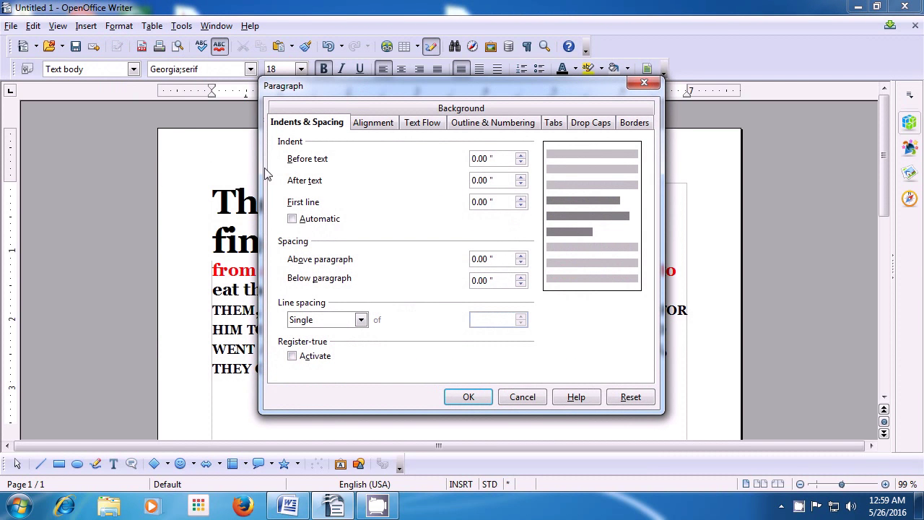
click(384, 127)
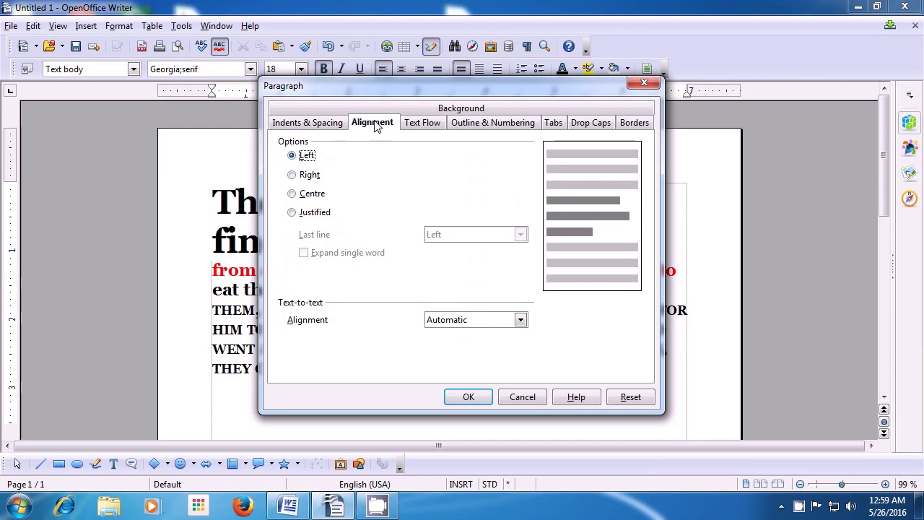
click(291, 176)
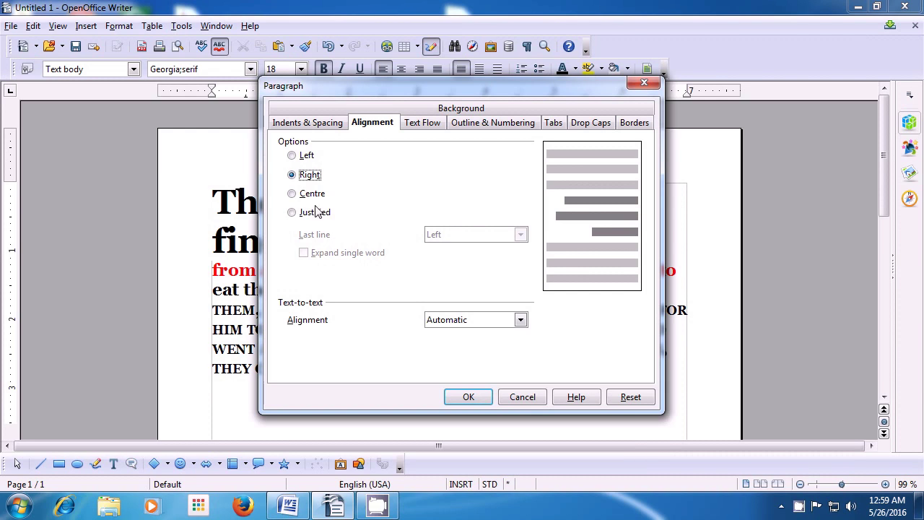
click(293, 195)
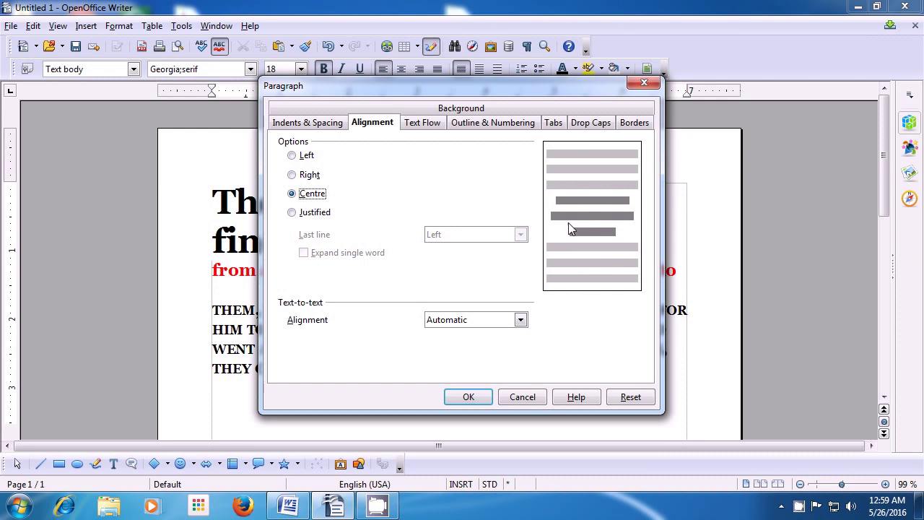
click(292, 213)
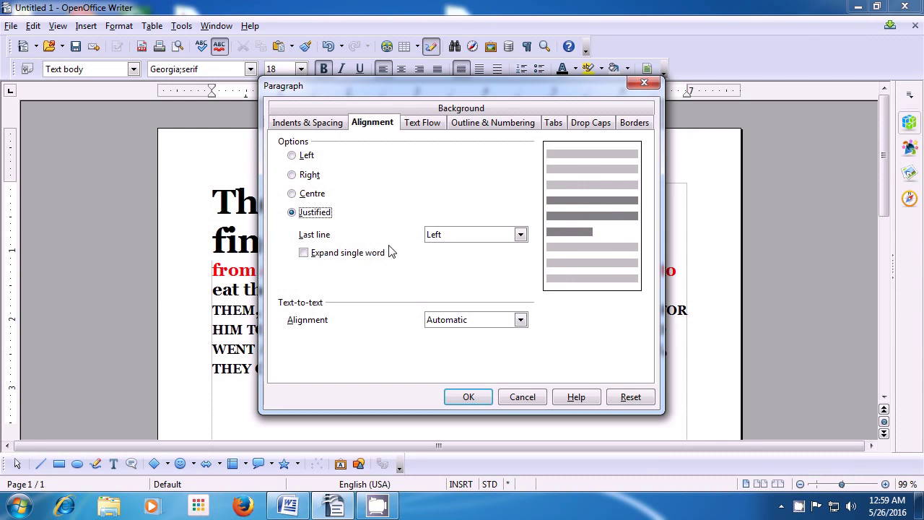
click(291, 194)
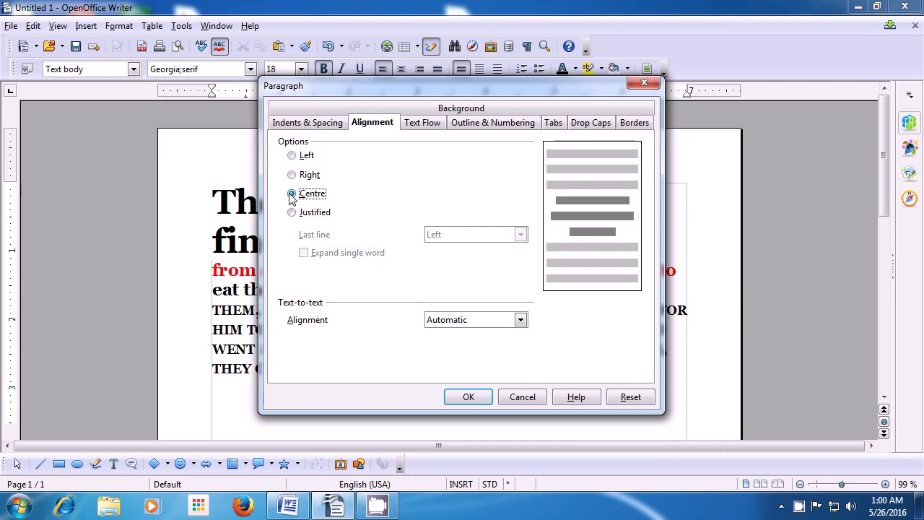
click(471, 397)
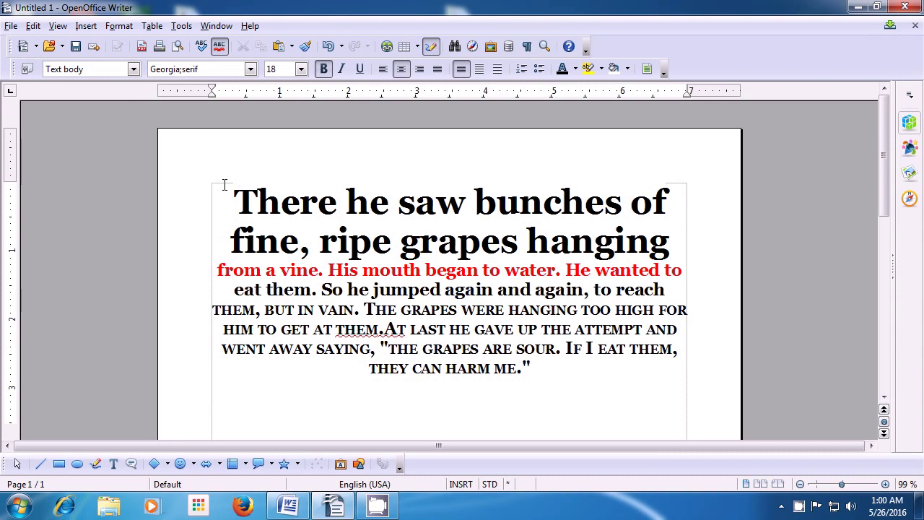
Set the paragraph's alignment to Left and apply the paragraph settings.
click(119, 26)
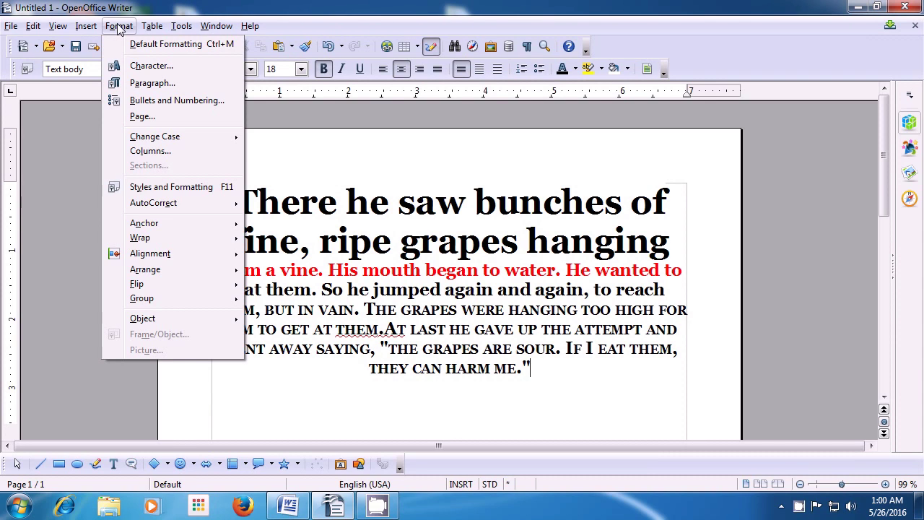
click(134, 83)
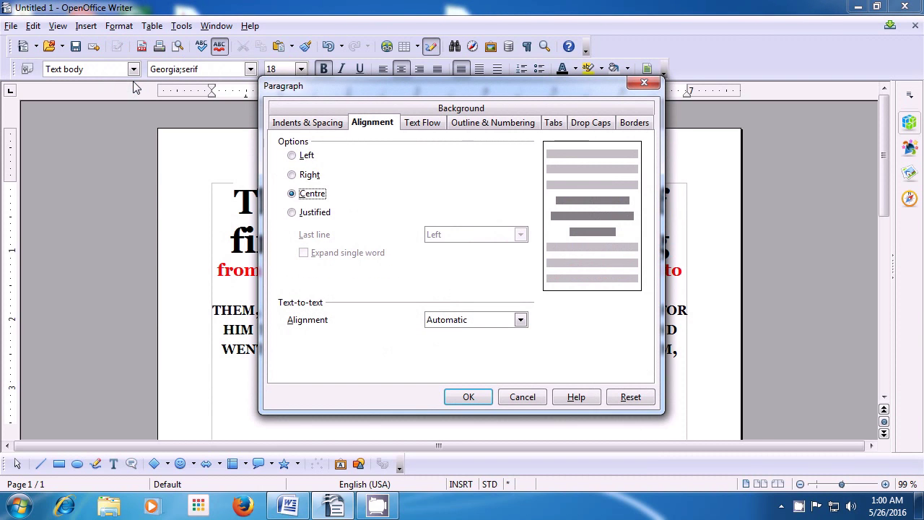
click(291, 155)
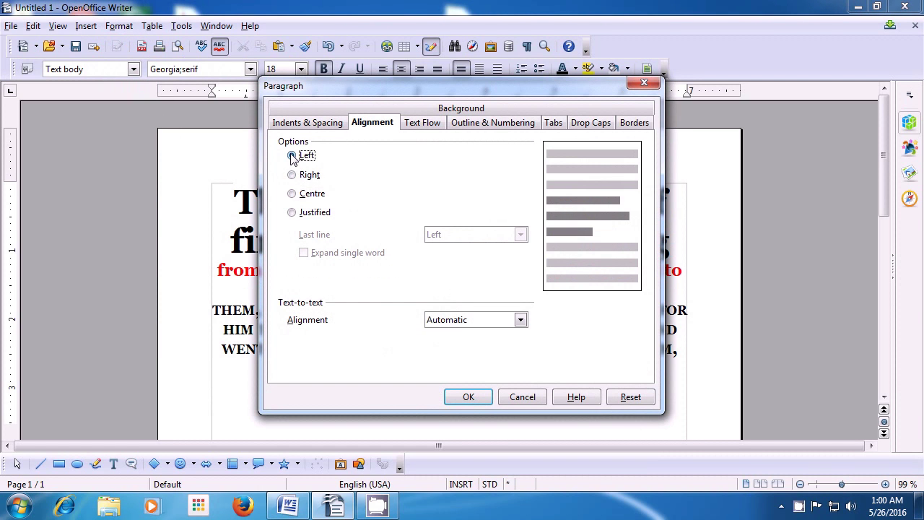
click(467, 398)
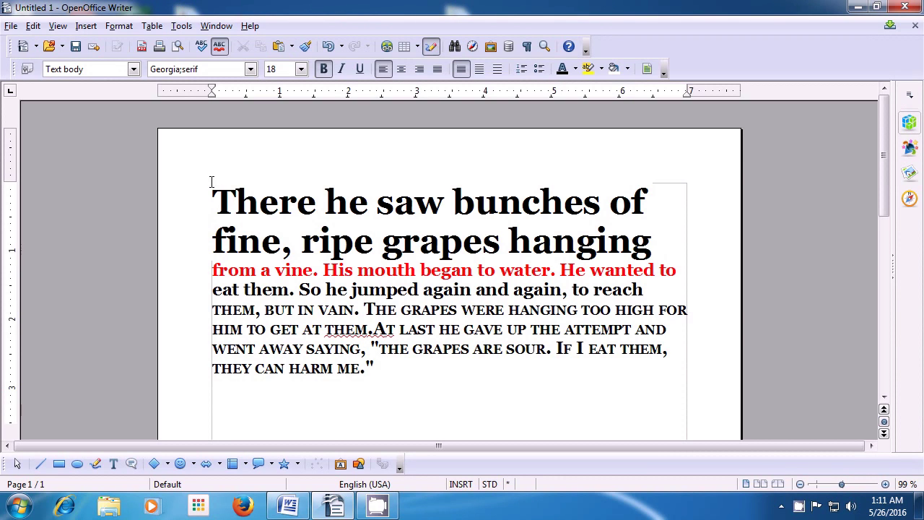
In the paragraph settings, enable drop caps and set the drop cap's height to 6 lines.
click(120, 26)
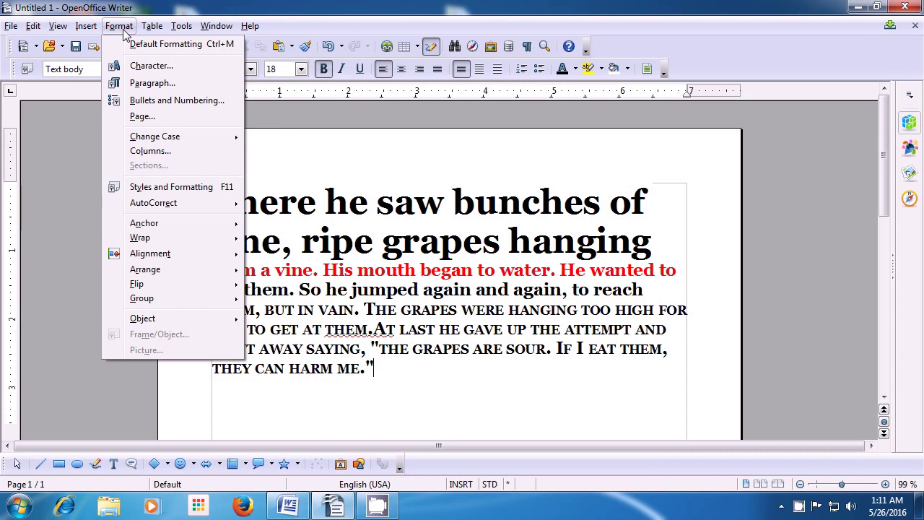
click(135, 85)
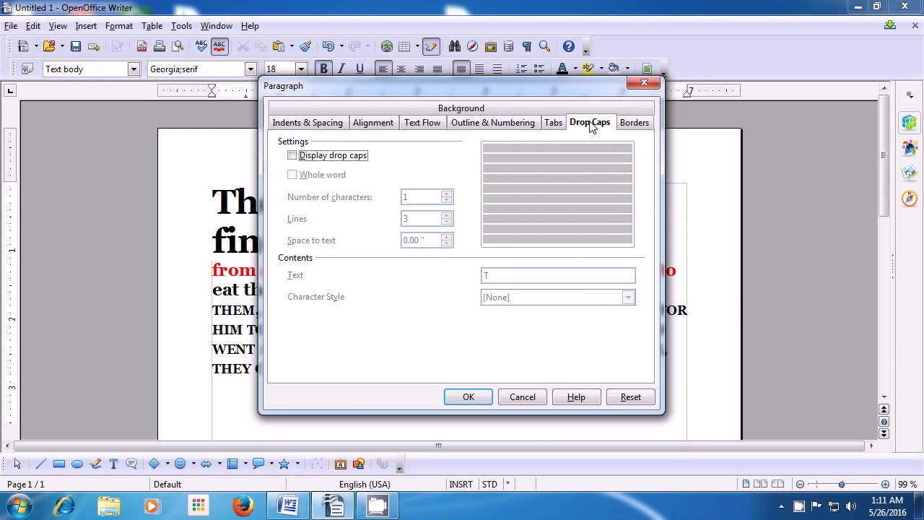
click(292, 156)
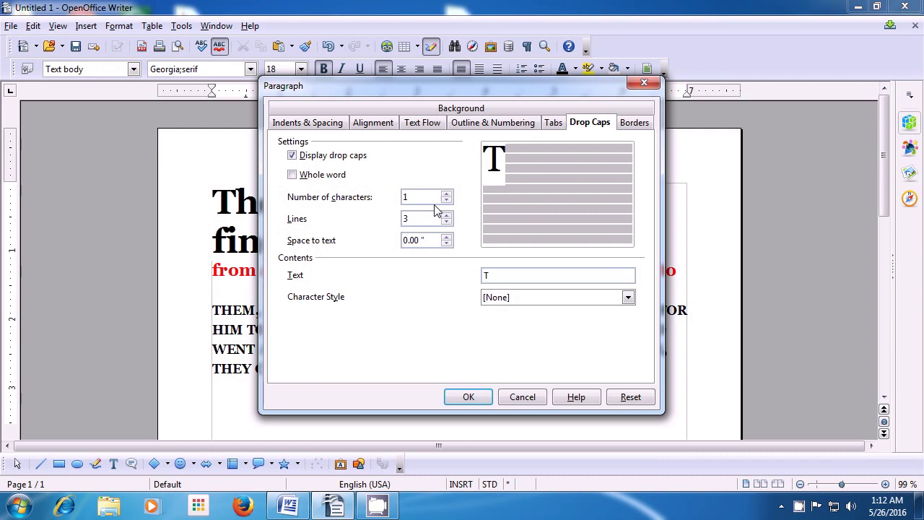
click(445, 214)
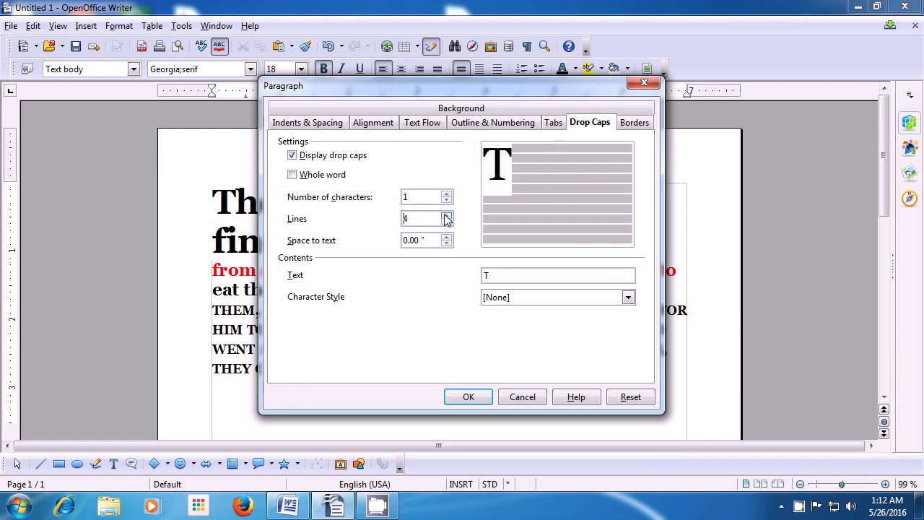
click(446, 214)
click(446, 215)
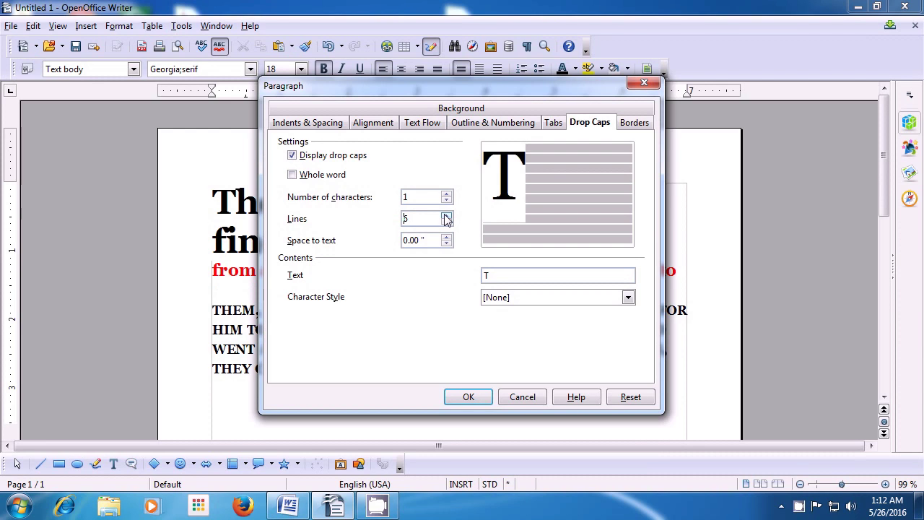
click(446, 222)
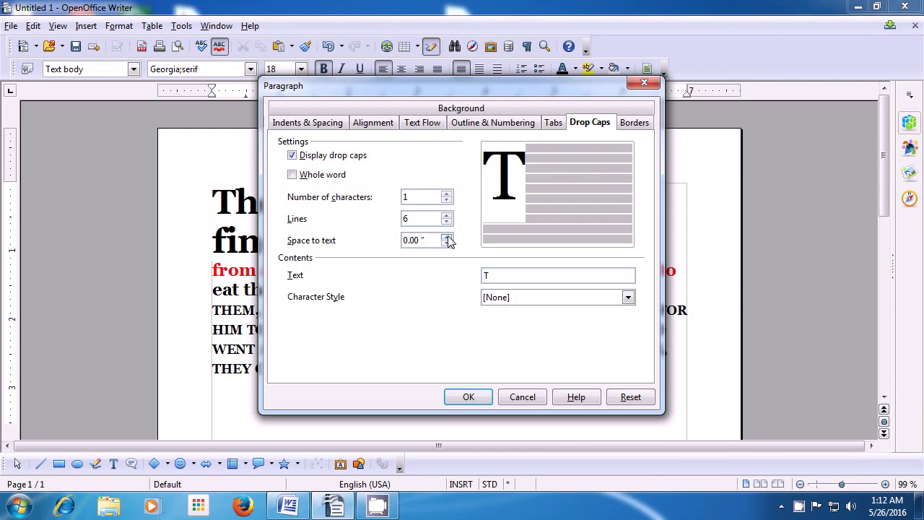
Try a drop cap spacing to text of 0.30" and bring it back down to 0.00".
click(447, 237)
click(446, 237)
click(447, 237)
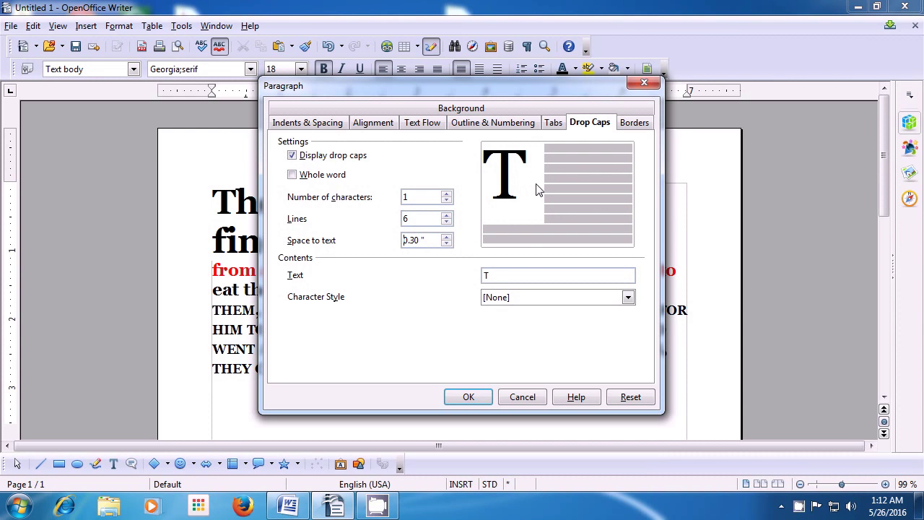
click(447, 243)
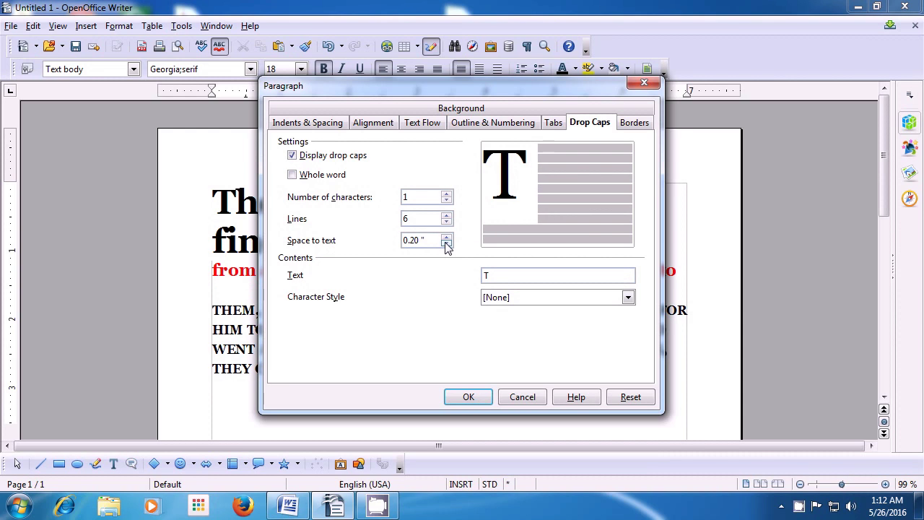
click(447, 243)
click(447, 243)
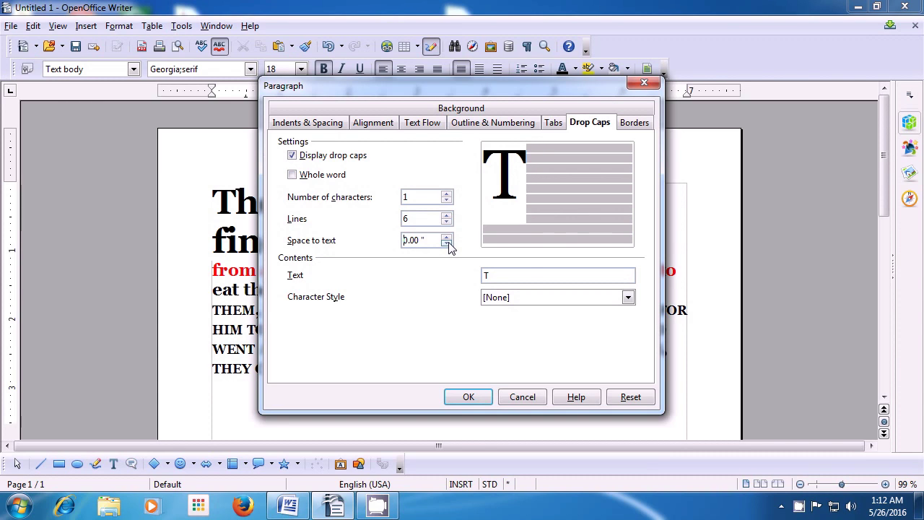
Set the space between the drop cap and the text to 0.20".
click(447, 237)
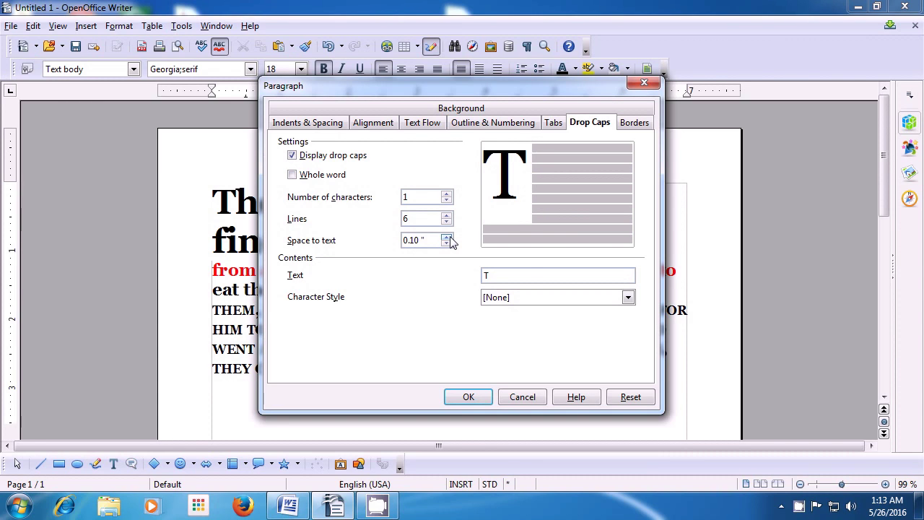
click(446, 237)
click(447, 237)
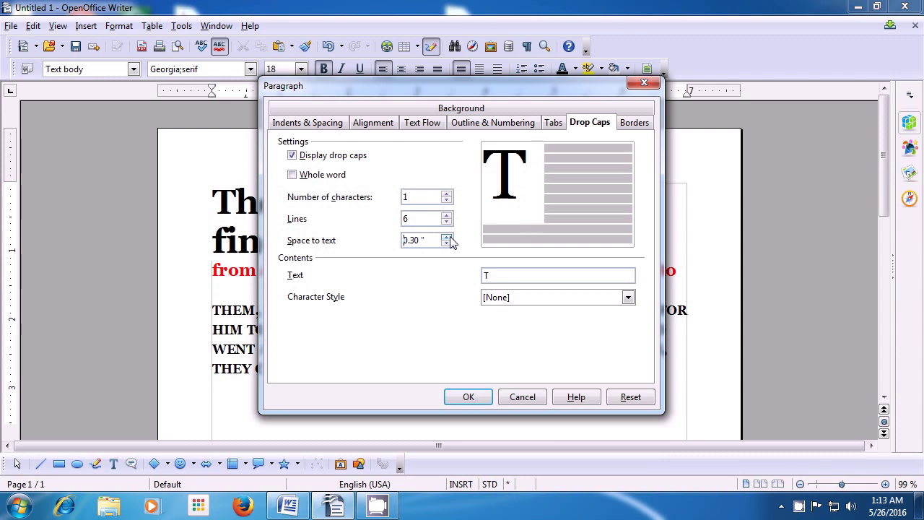
click(447, 243)
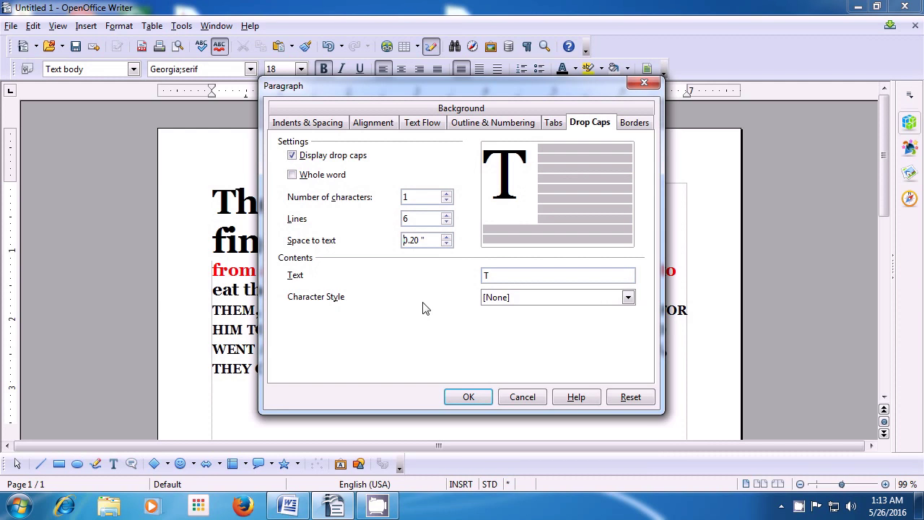
Look through the available character styles for the drop cap and choose Caption Characters.
click(627, 297)
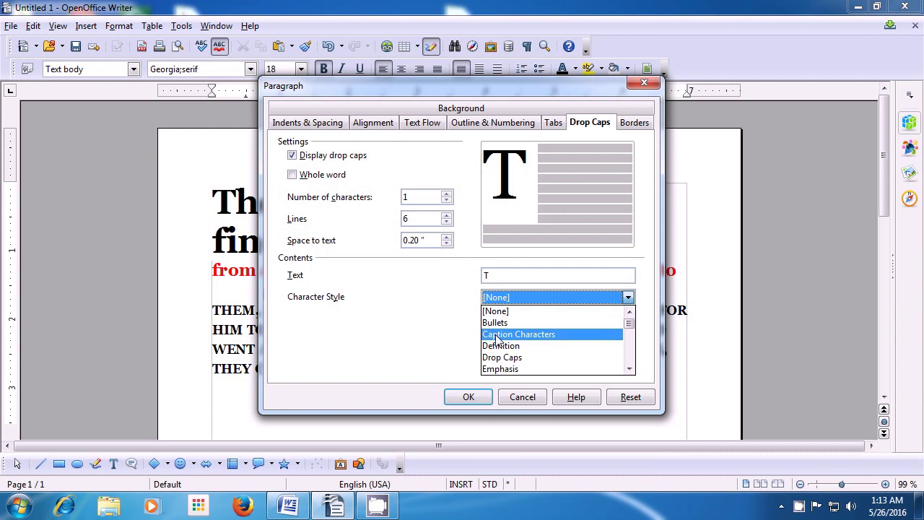
scroll(500, 359, down, 5)
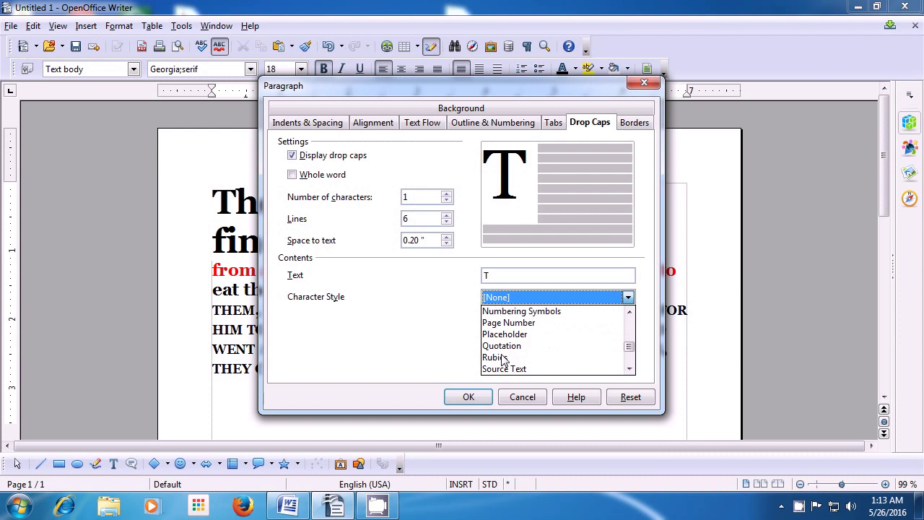
scroll(503, 359, down, 2)
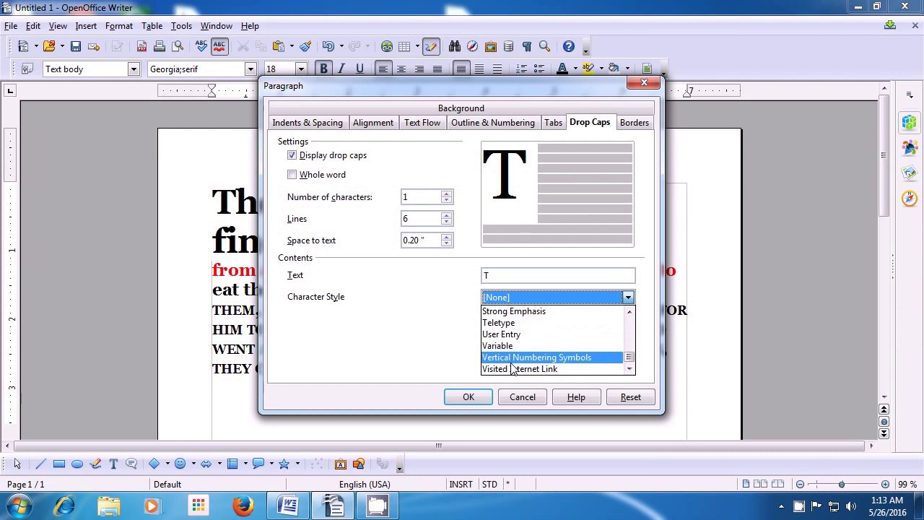
scroll(512, 365, up, 3)
scroll(512, 365, up, 4)
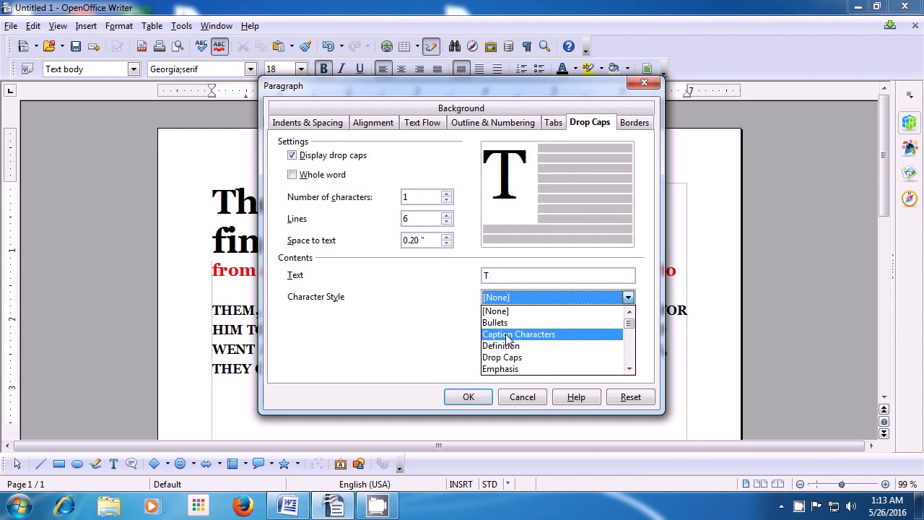
click(508, 335)
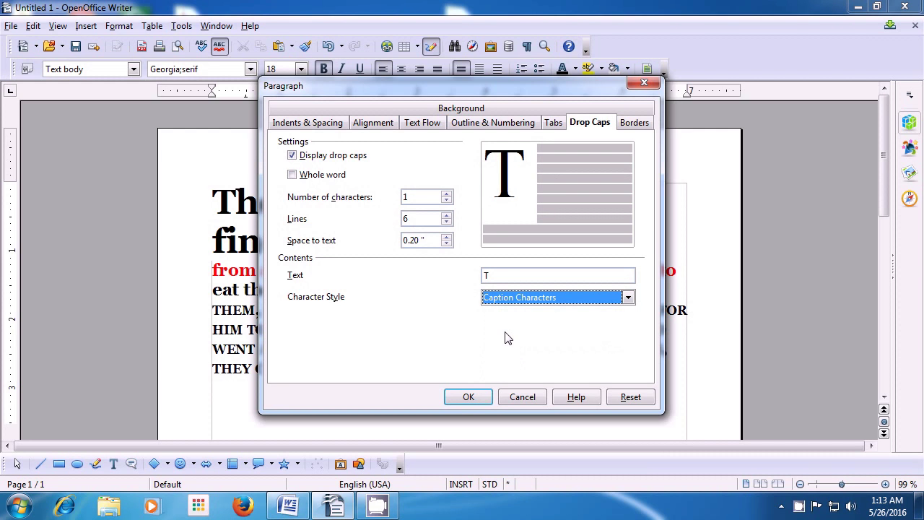
Apply the drop cap settings to the story paragraph and check the result in the document.
click(477, 397)
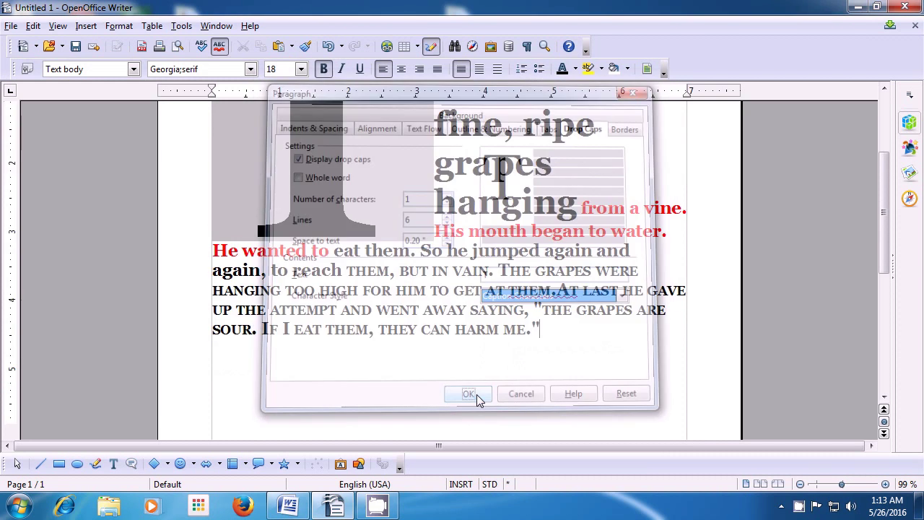
scroll(477, 368, up, 4)
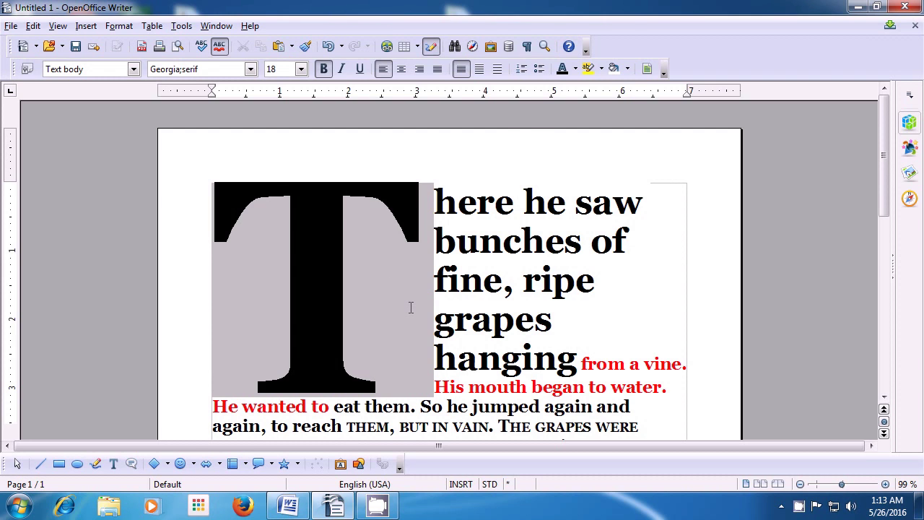
scroll(410, 307, down, 3)
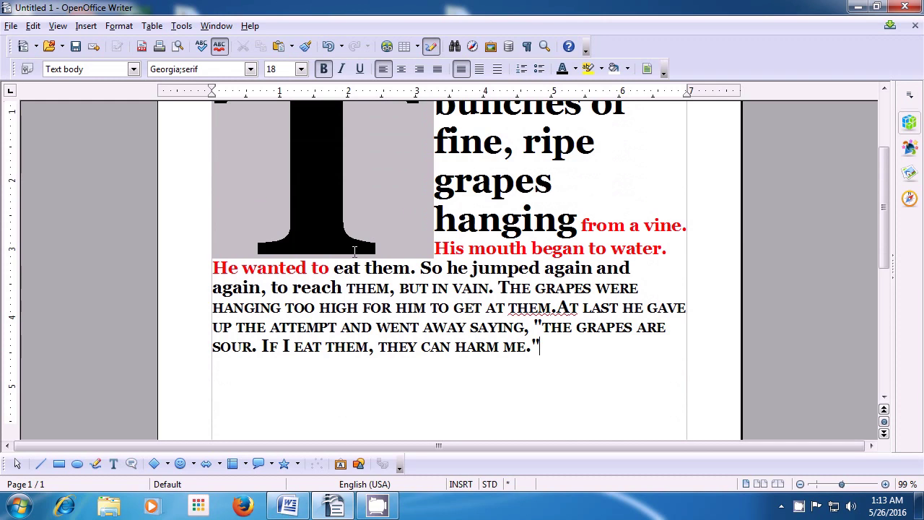
Reopen the paragraph settings and set the drop cap's height to 3 lines.
click(119, 26)
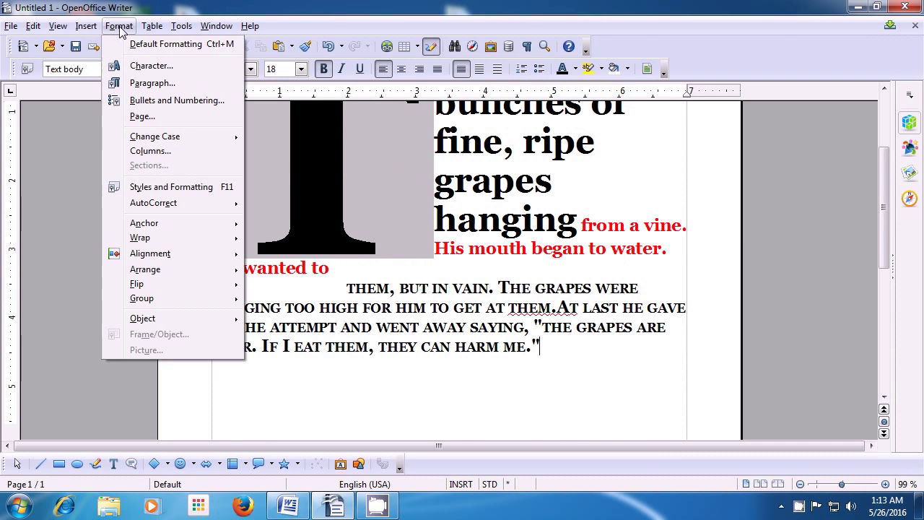
click(134, 86)
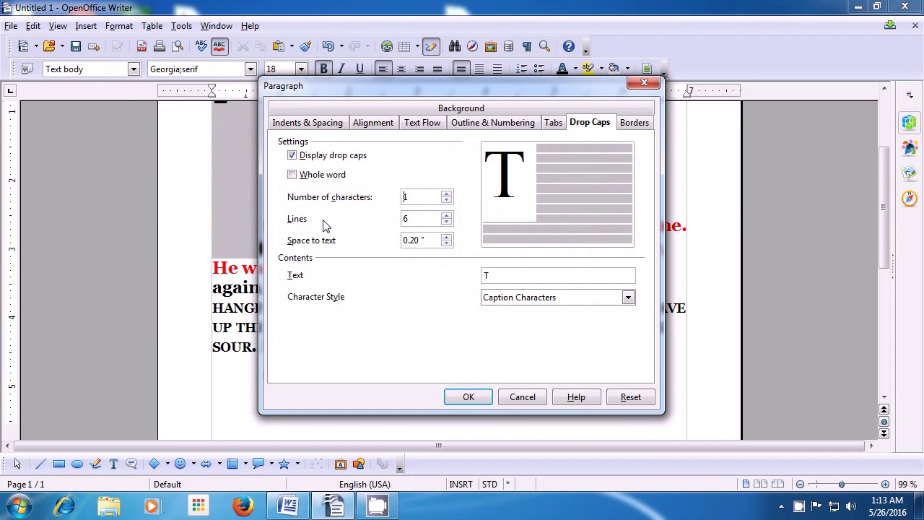
click(446, 224)
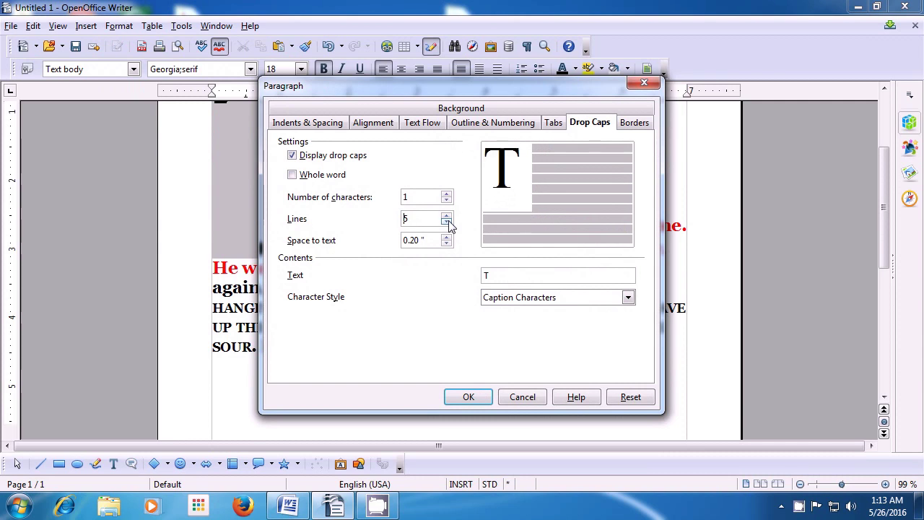
click(446, 222)
click(447, 222)
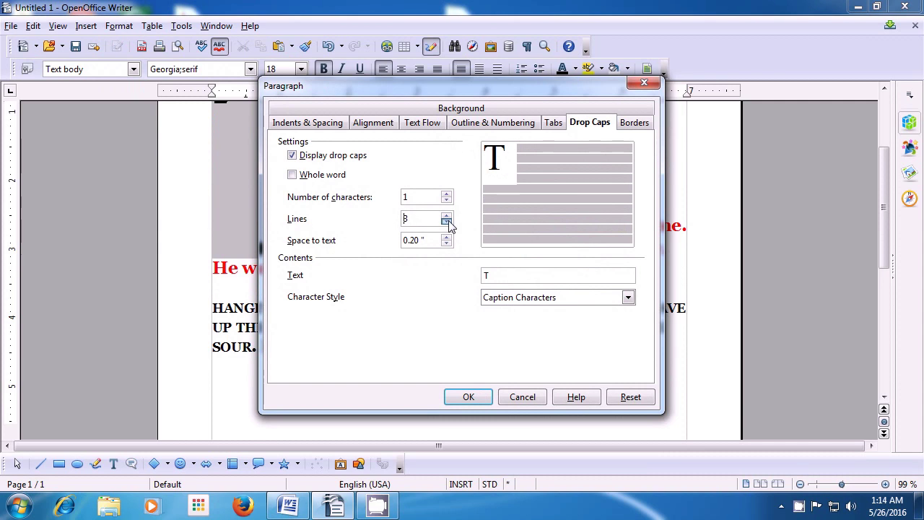
click(447, 222)
click(447, 217)
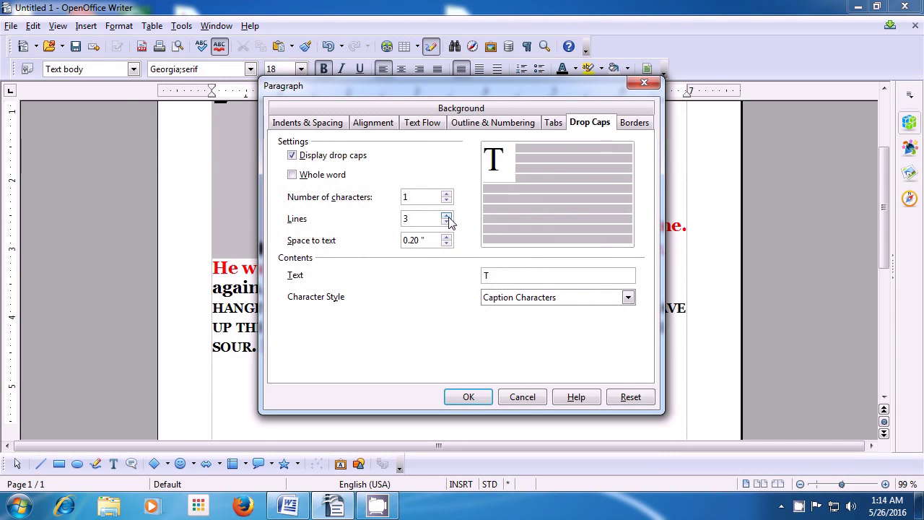
click(447, 217)
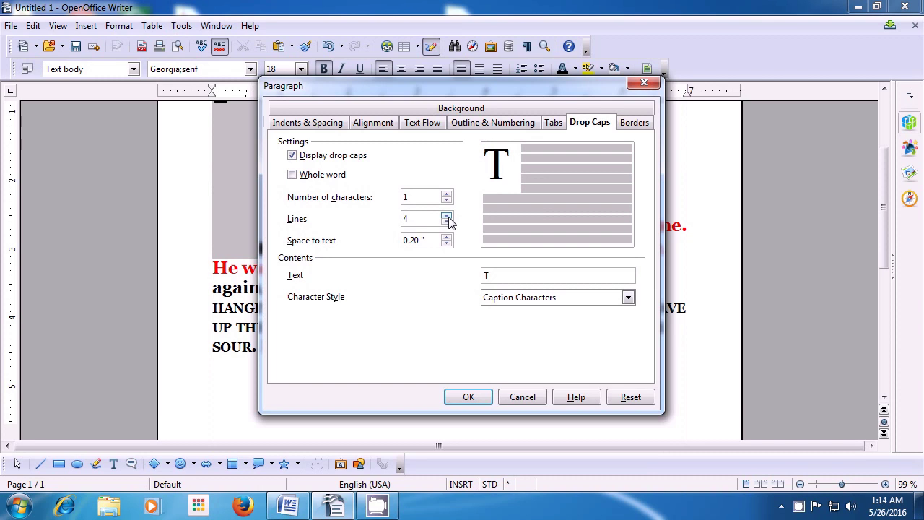
click(446, 222)
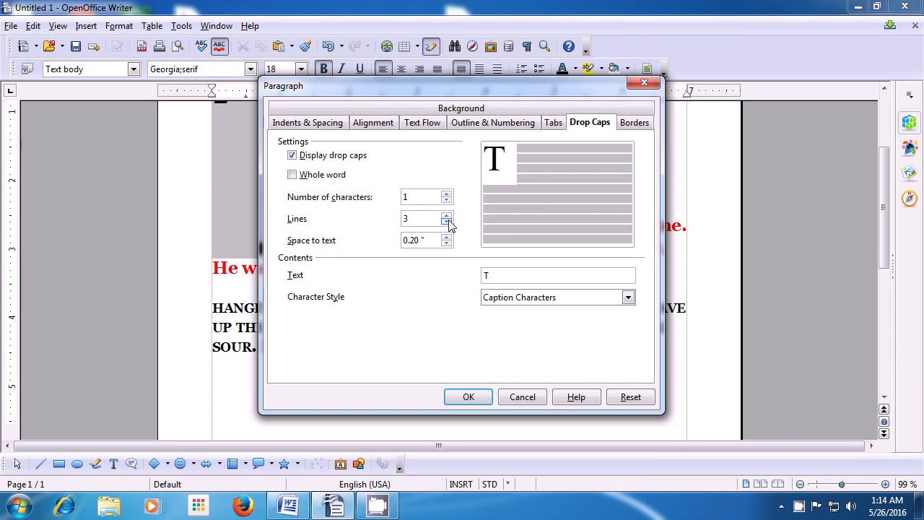
Set the drop cap's space to text to 0.00" and its character style to [None], and apply the changes.
click(447, 243)
click(447, 244)
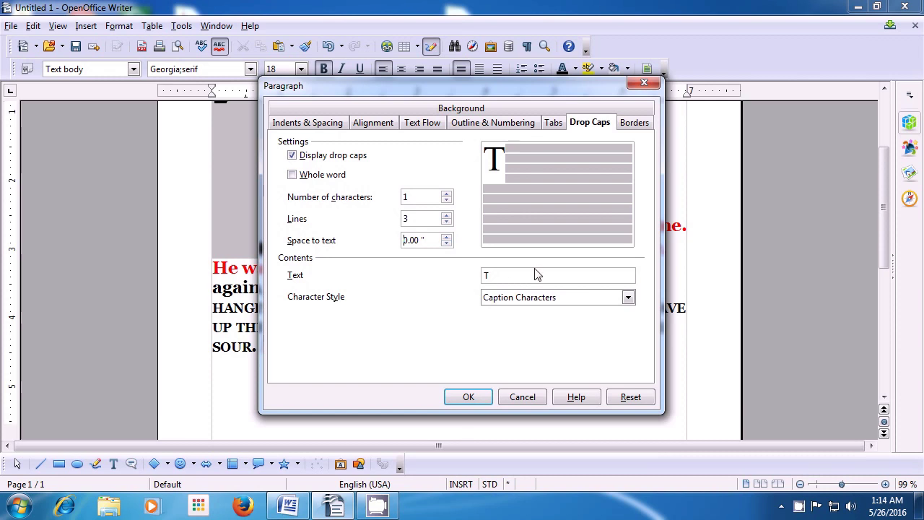
click(627, 297)
click(627, 316)
click(590, 312)
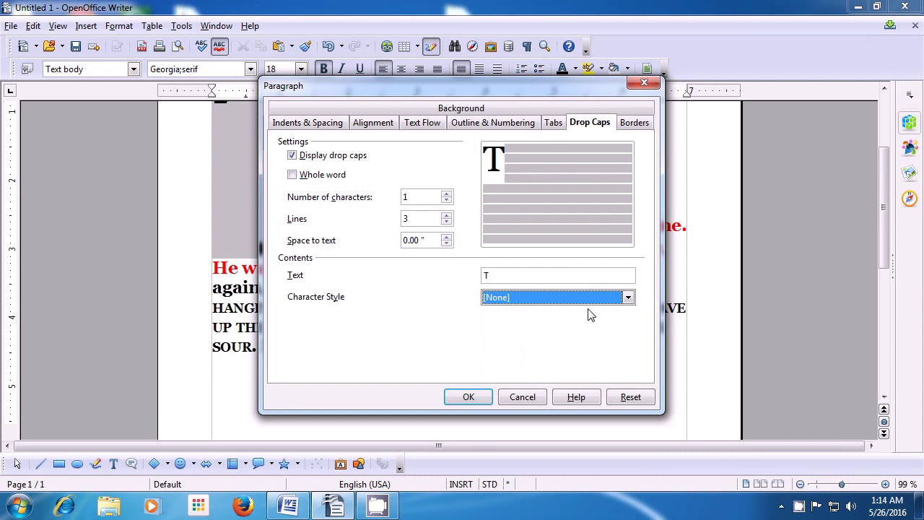
click(466, 396)
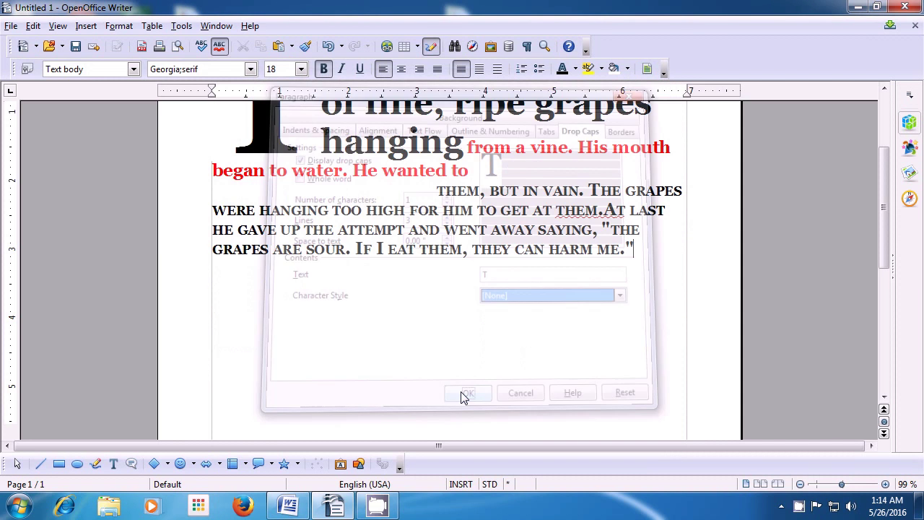
scroll(457, 381, up, 4)
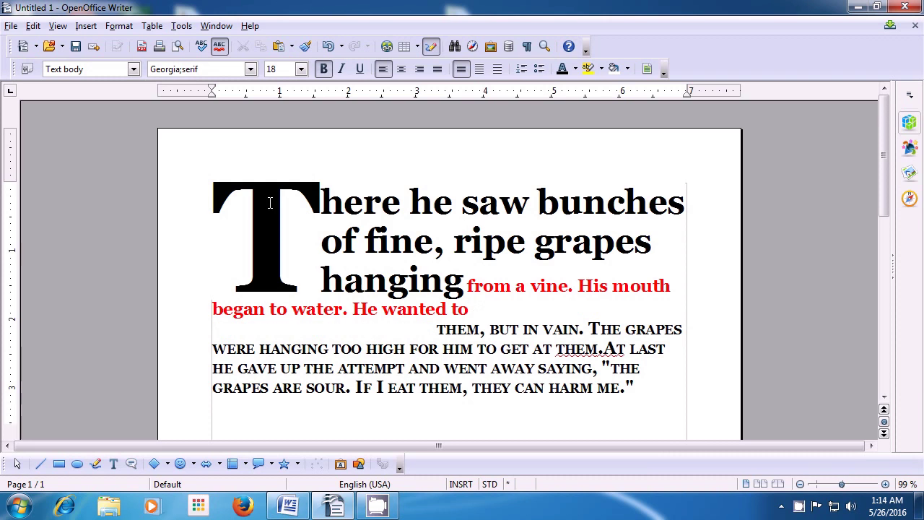
In the paragraph settings, set the drop cap's height to 2 lines and apply it.
click(113, 29)
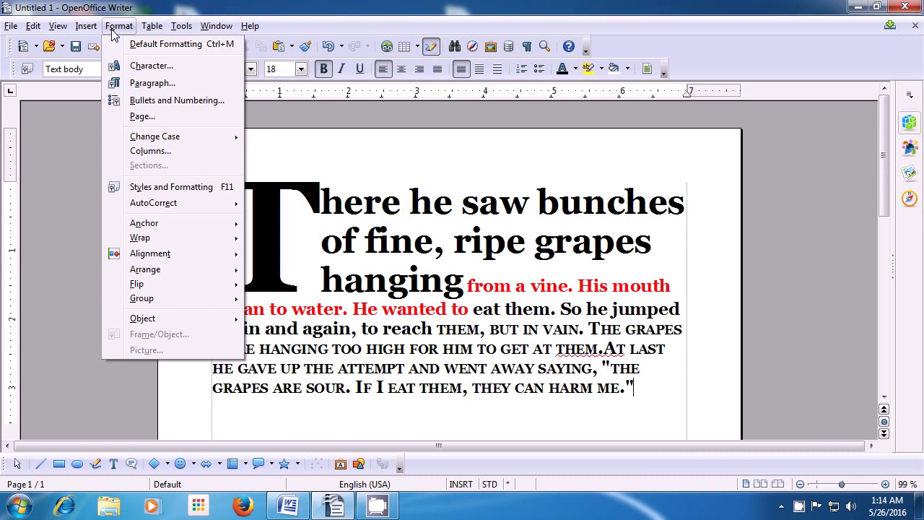
click(134, 82)
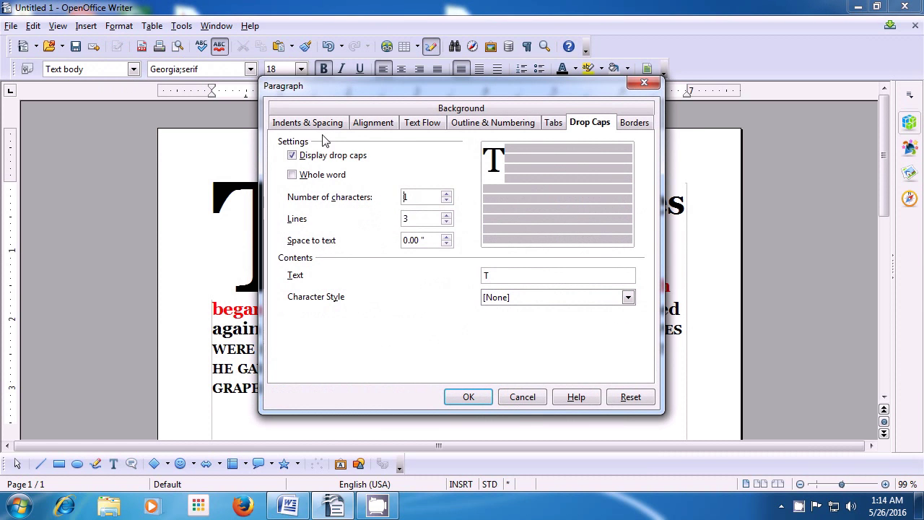
click(447, 222)
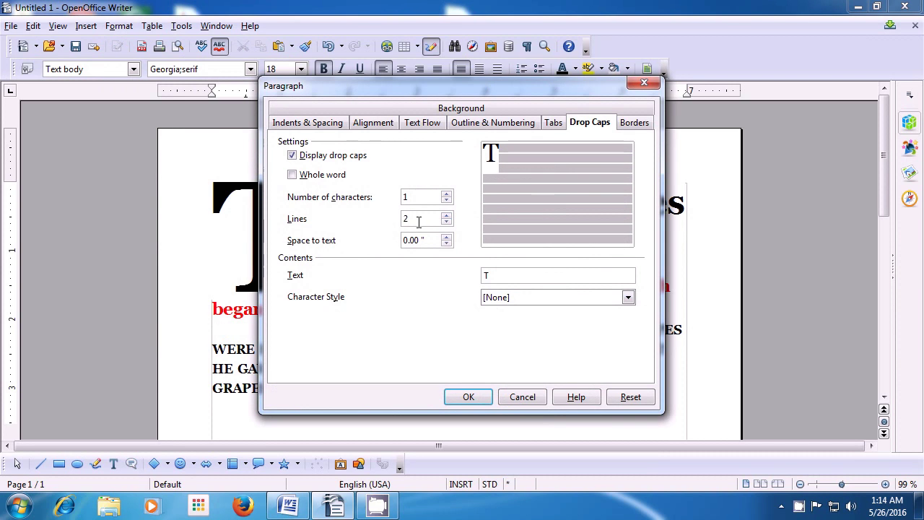
click(418, 222)
key(BackSpace)
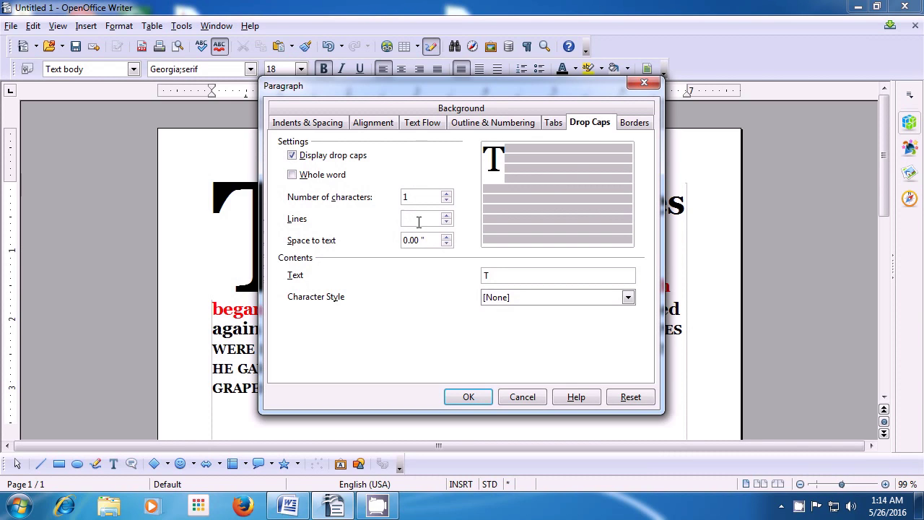
text(1)
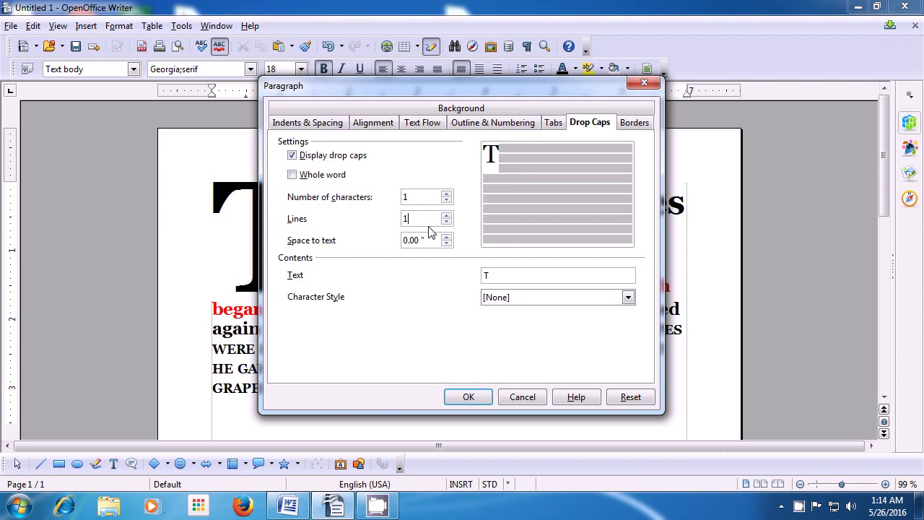
key(BackSpace)
text(2)
click(468, 397)
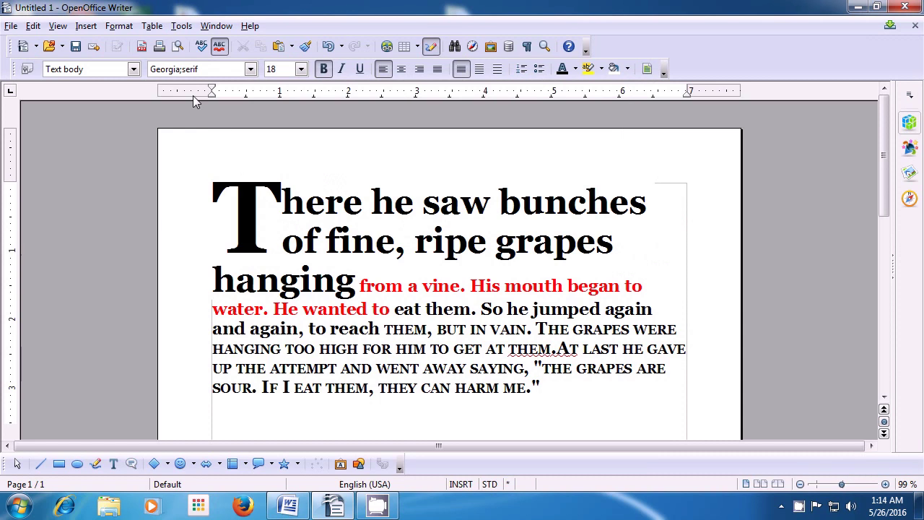
Turn off the display of drop caps for the story paragraph and apply the change.
click(120, 27)
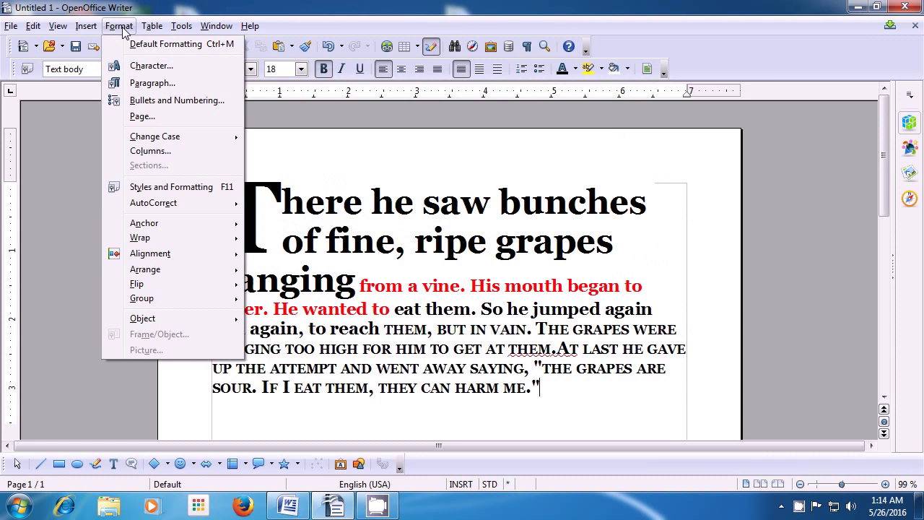
click(152, 83)
click(292, 156)
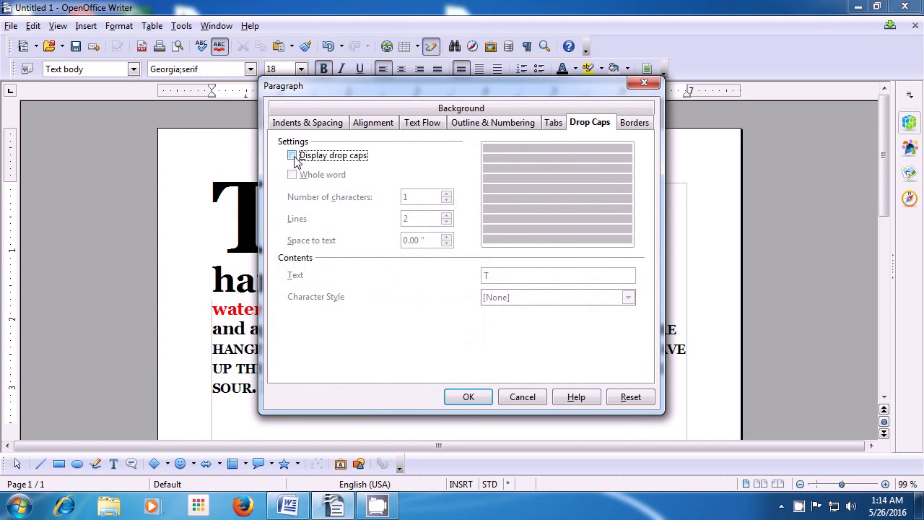
click(467, 397)
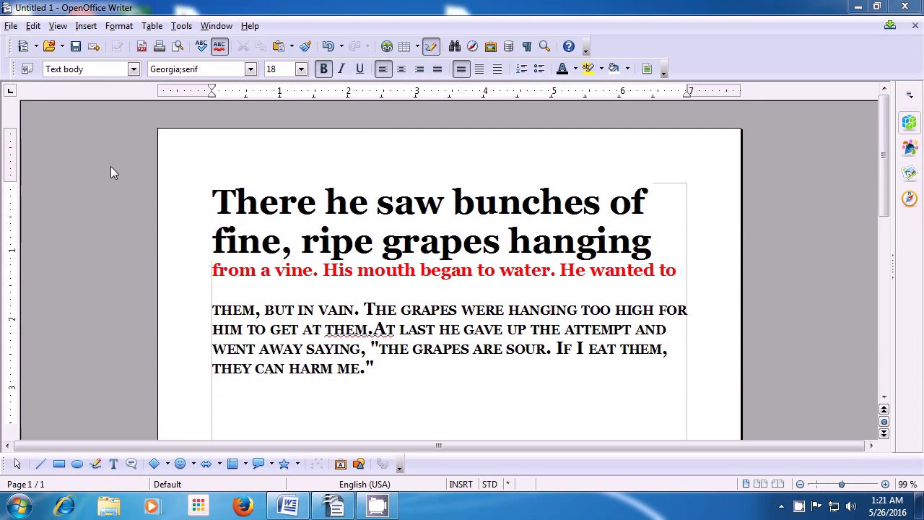
Open the paragraph's border settings and try the all-four, left-and-right, top-and-bottom and left-only line arrangements.
click(119, 27)
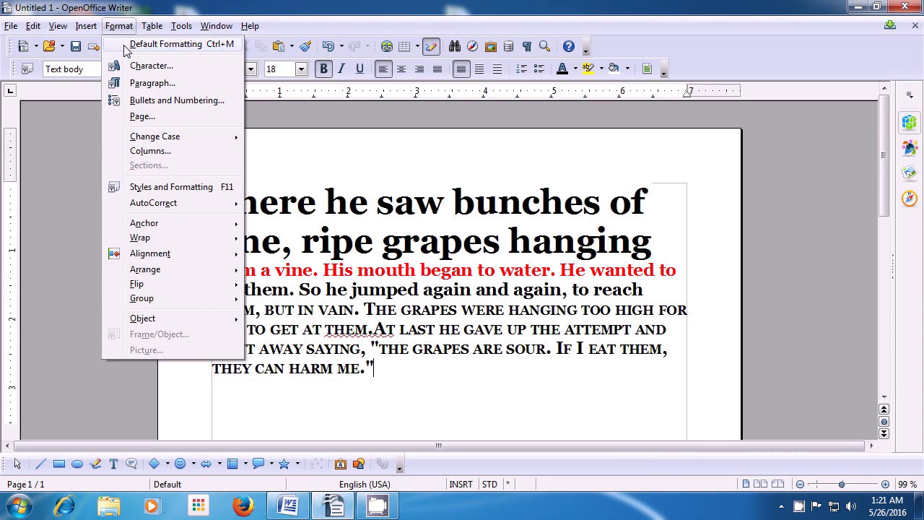
click(131, 85)
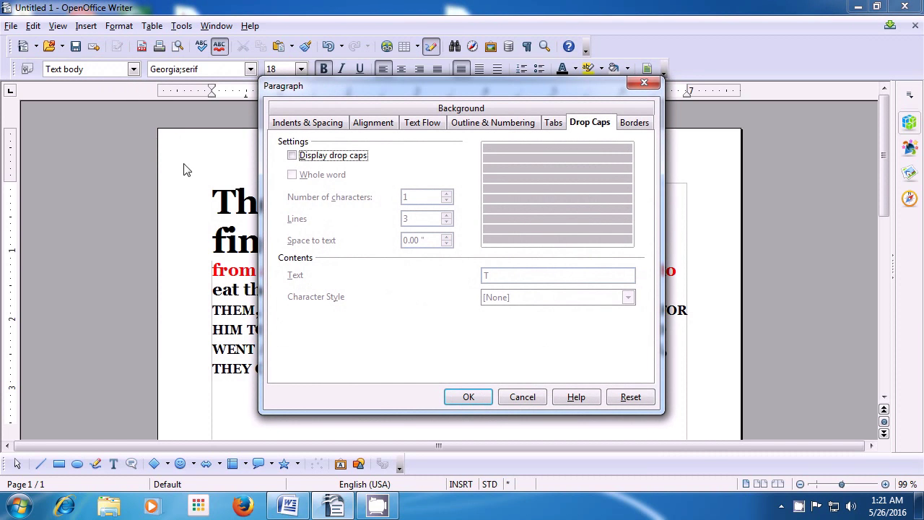
click(631, 124)
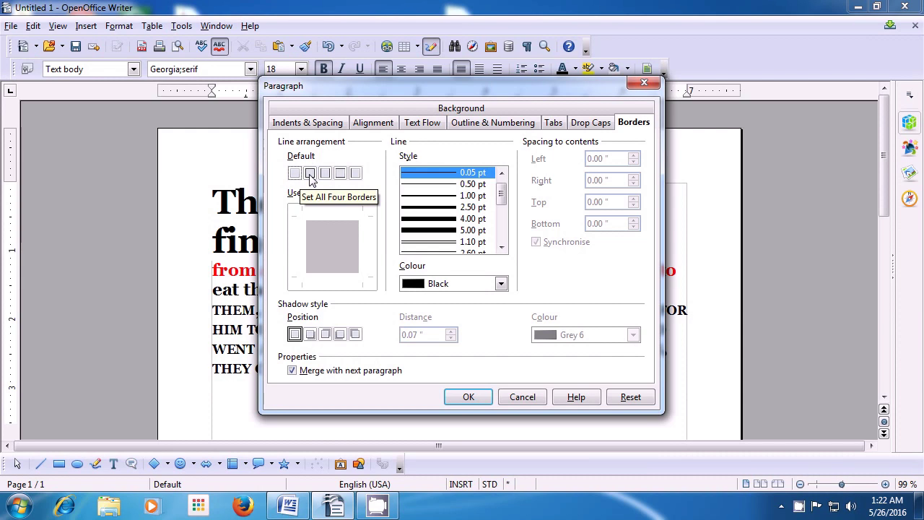
click(311, 178)
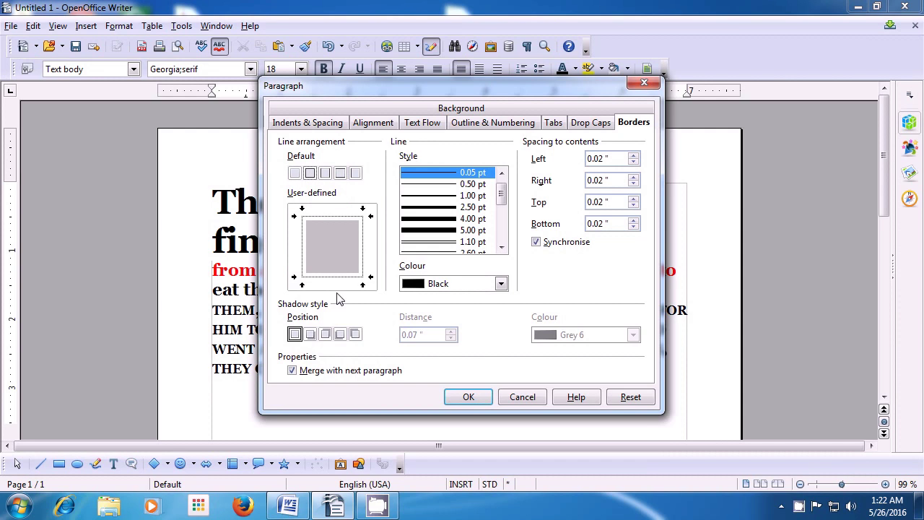
click(325, 173)
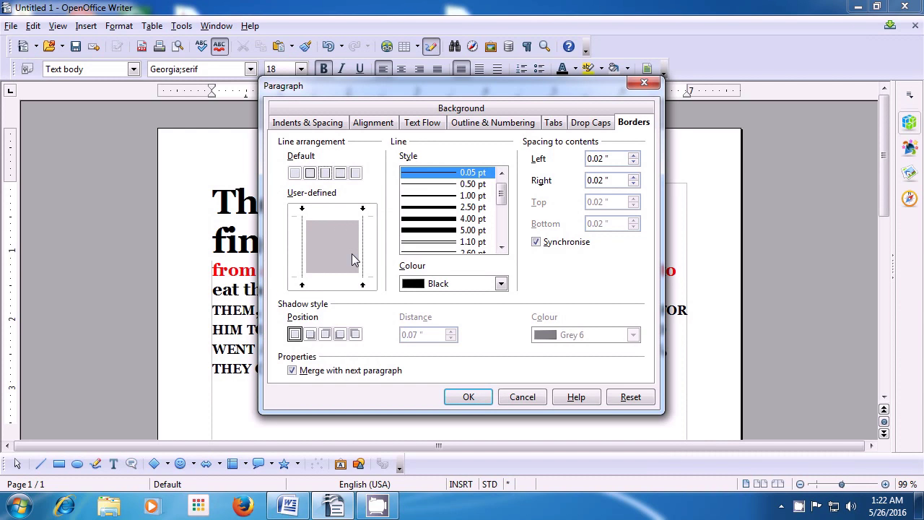
click(341, 175)
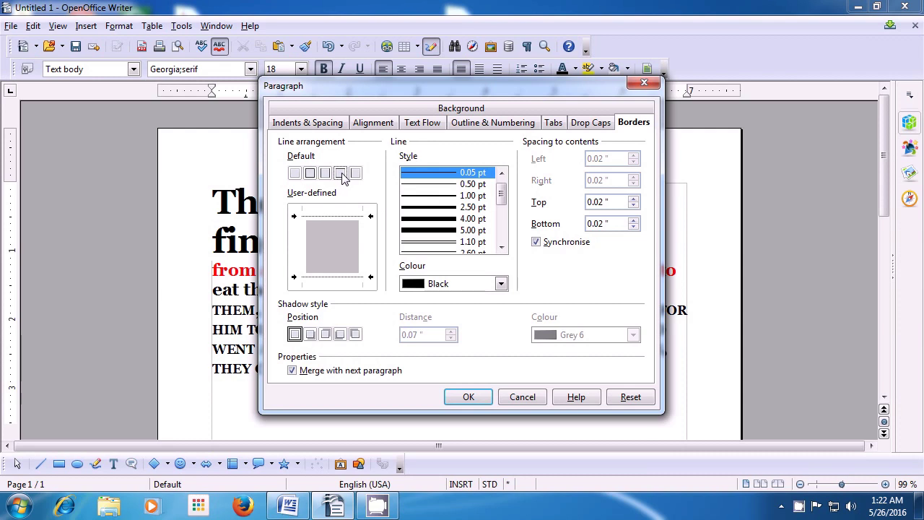
click(352, 179)
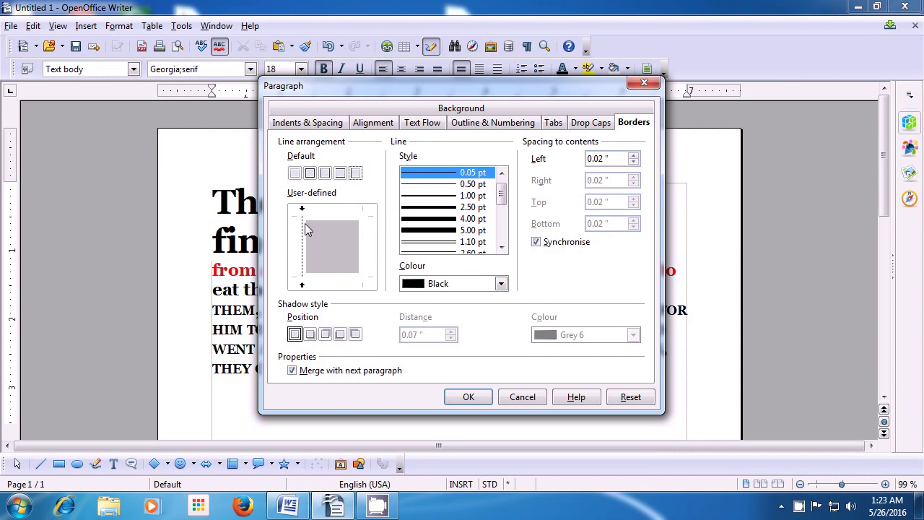
Set borders on all four sides of the paragraph with the 3.00 pt double line style.
click(310, 174)
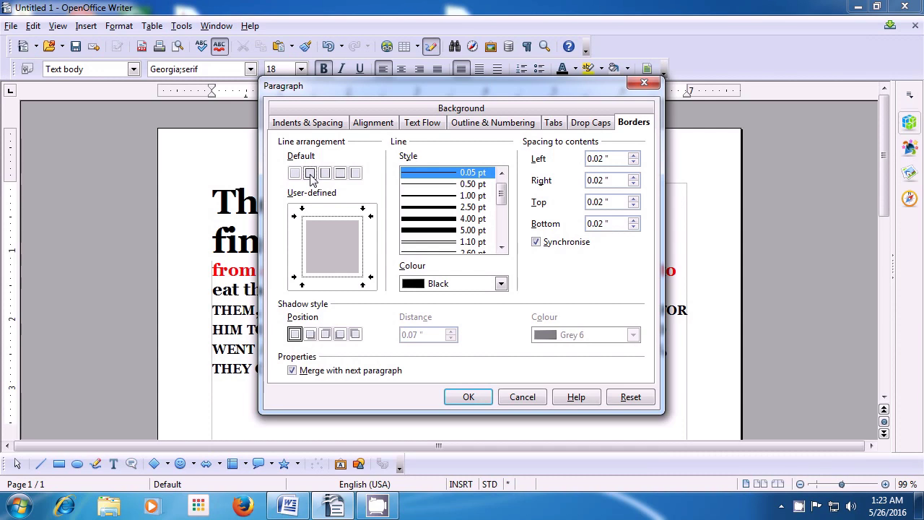
click(310, 176)
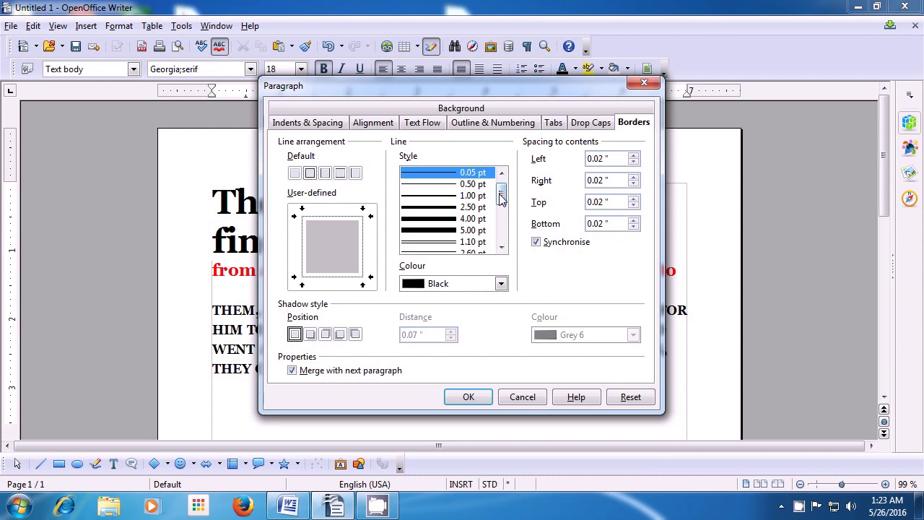
drag(501, 193, 503, 221)
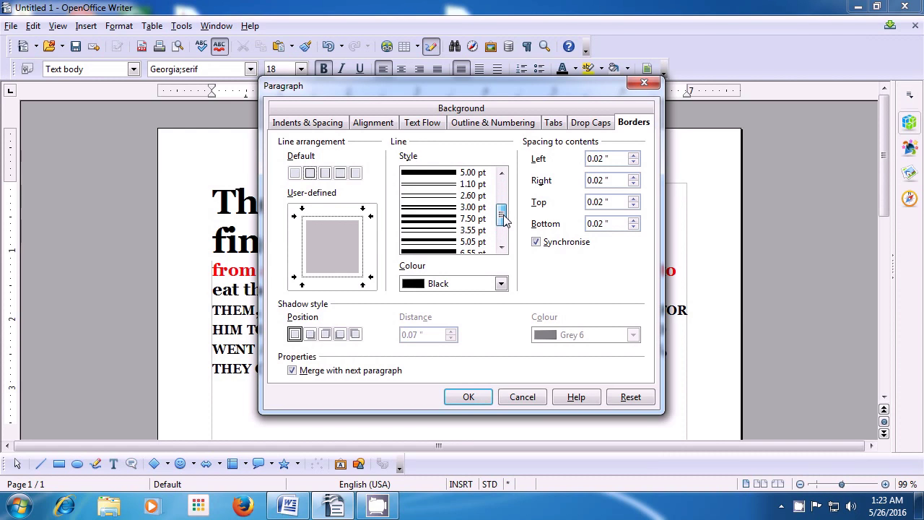
mouse_move(503, 220)
mouse_down()
mouse_move(503, 190)
mouse_move(503, 218)
mouse_up()
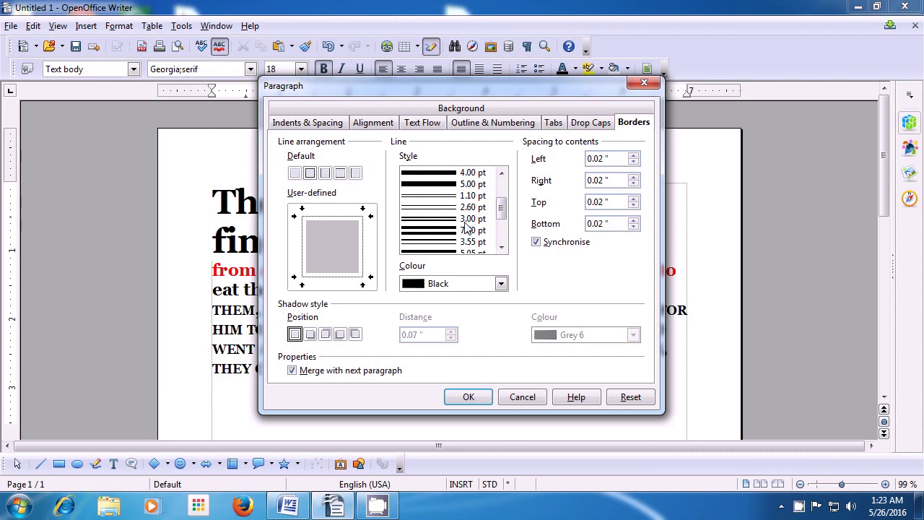
click(433, 220)
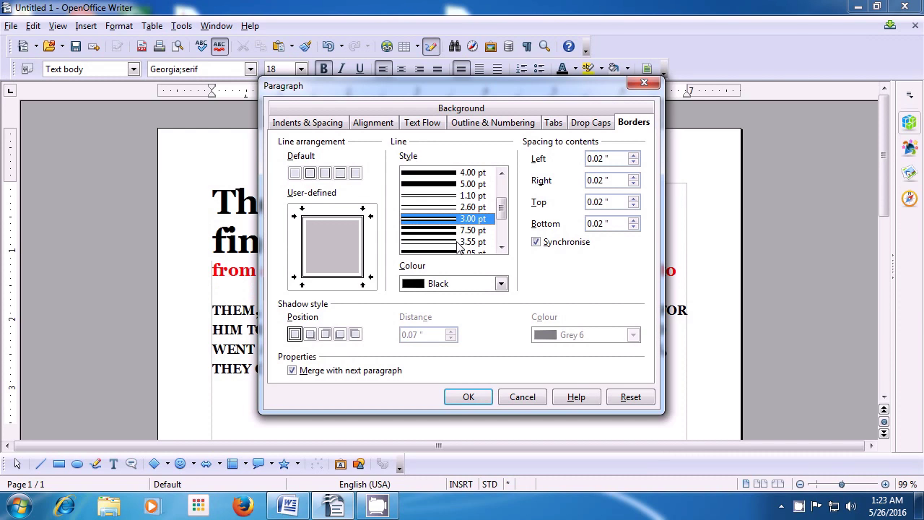
Set the paragraph's border line colour to Red 4 and apply the border settings.
click(500, 283)
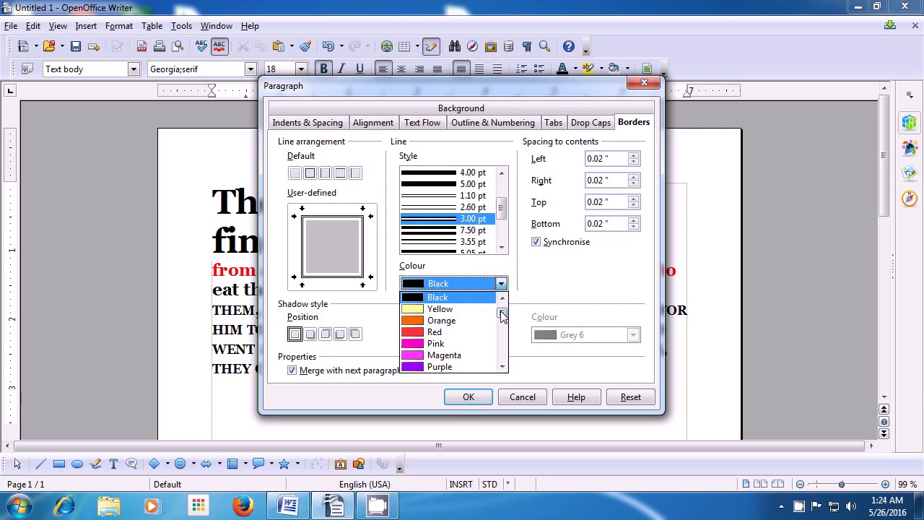
drag(502, 314, 503, 331)
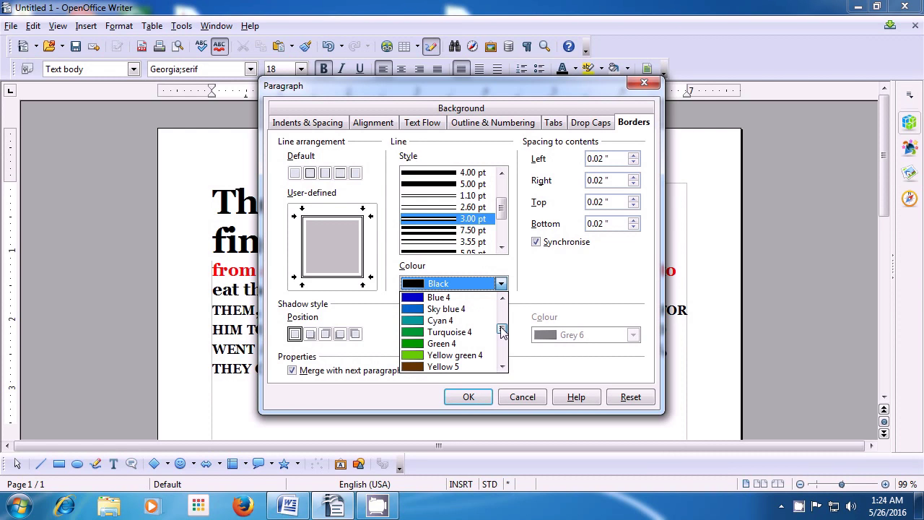
mouse_move(502, 329)
mouse_down()
mouse_move(500, 312)
mouse_move(501, 330)
mouse_up()
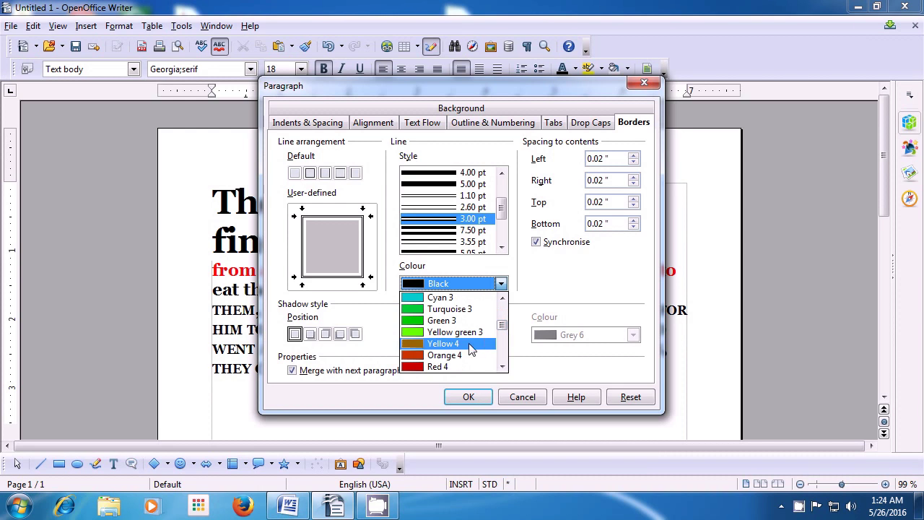
click(459, 366)
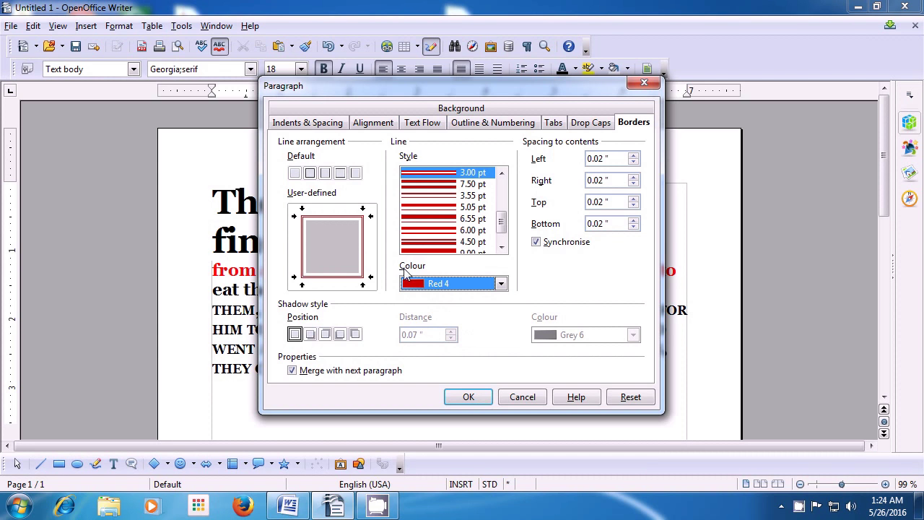
click(485, 399)
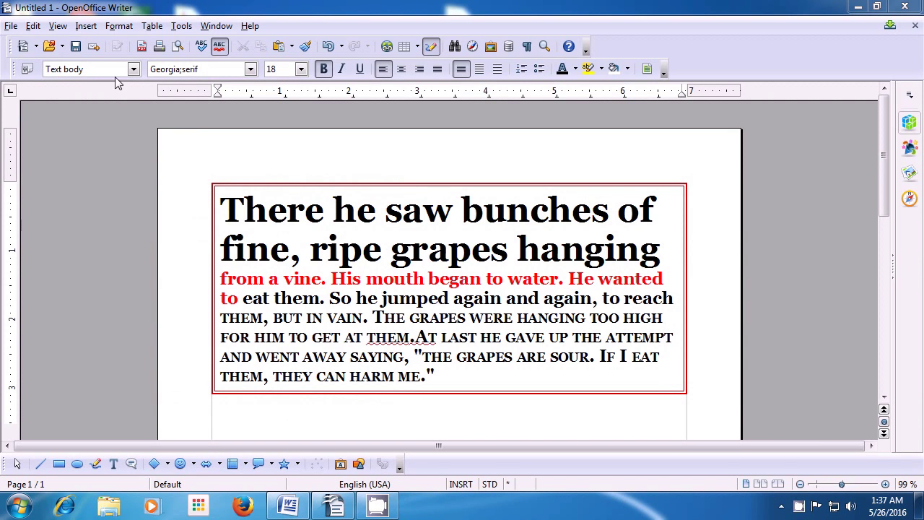
In the paragraph's border settings, set the left spacing to contents to 0.18" and apply it.
click(118, 26)
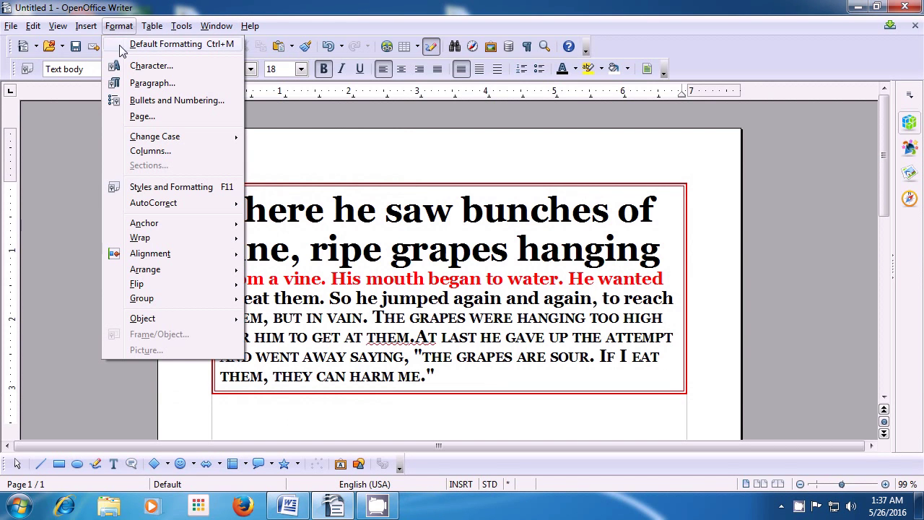
click(151, 83)
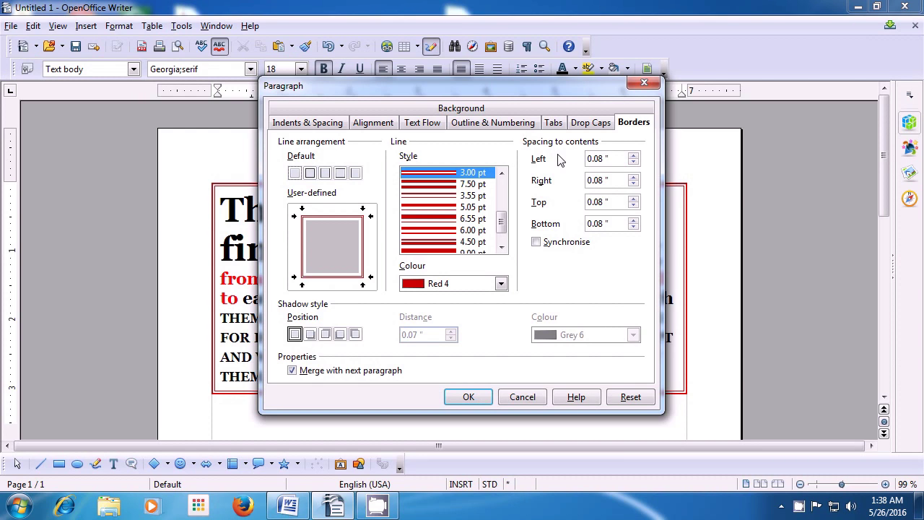
click(633, 156)
click(633, 156)
click(634, 156)
click(633, 156)
click(634, 156)
click(469, 397)
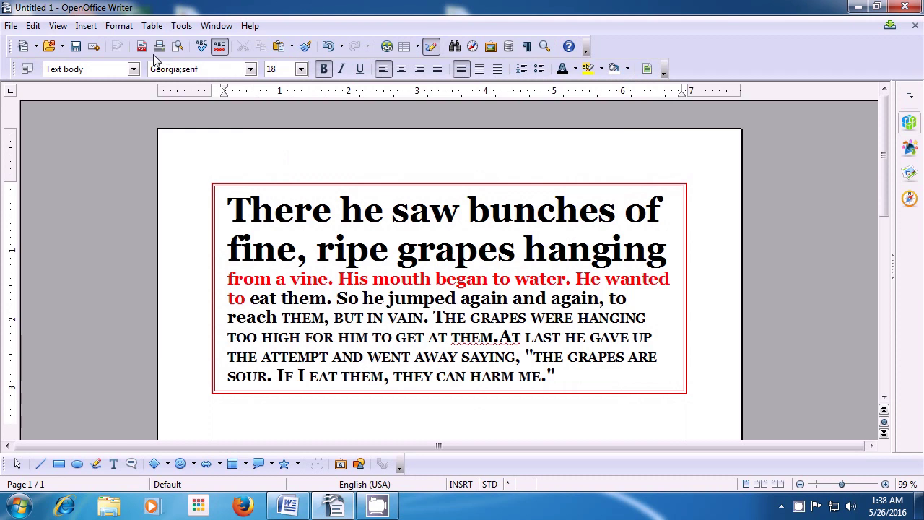
Reopen the paragraph's border settings and set the right spacing to contents to 0.18".
click(120, 26)
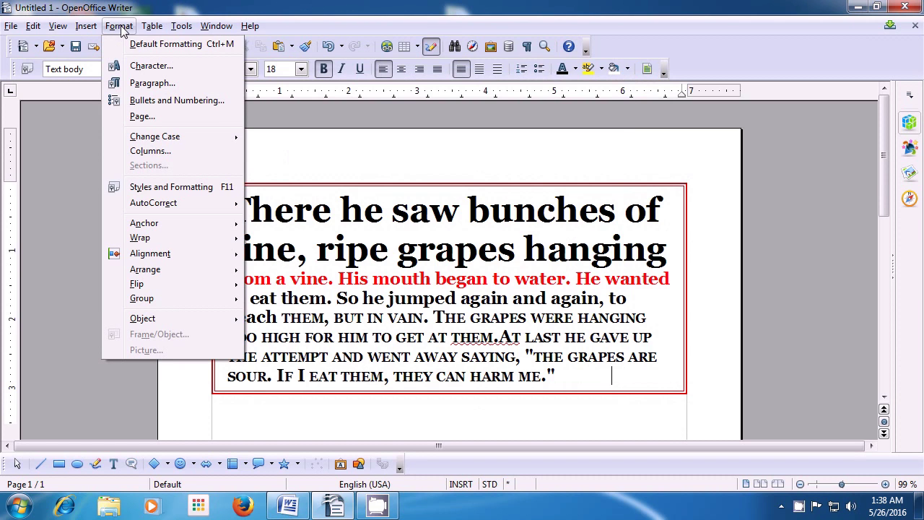
click(139, 83)
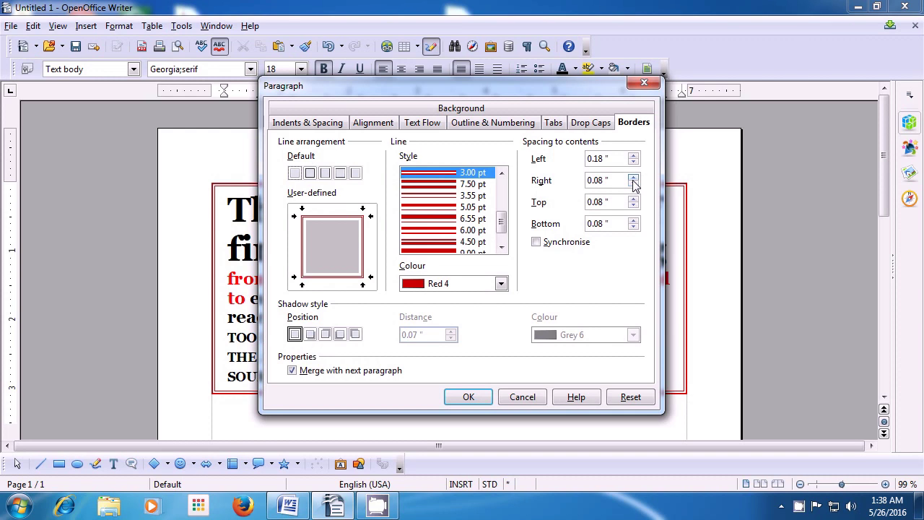
click(633, 177)
click(633, 177)
click(633, 178)
click(632, 178)
click(633, 177)
Set the top and bottom spacing between the border and the paragraph's contents to 0.18".
click(633, 200)
click(633, 201)
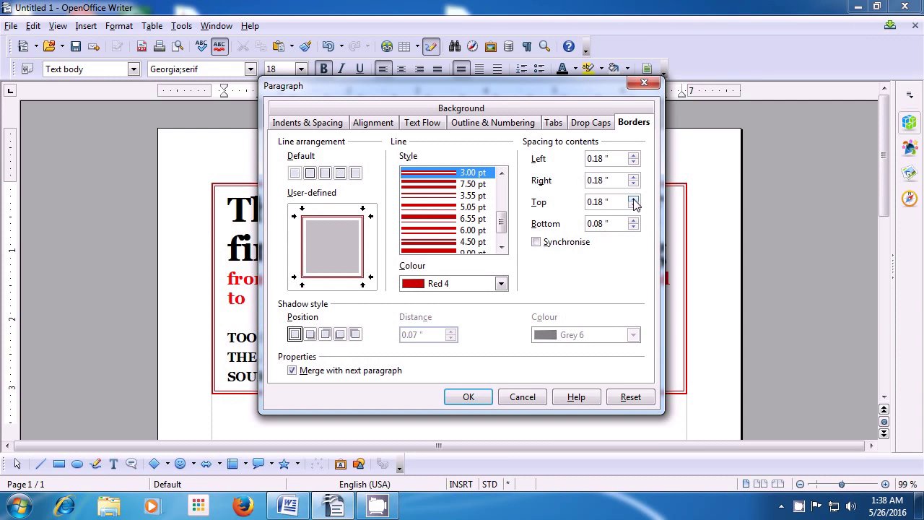
click(633, 221)
click(633, 221)
click(633, 220)
click(633, 221)
click(632, 221)
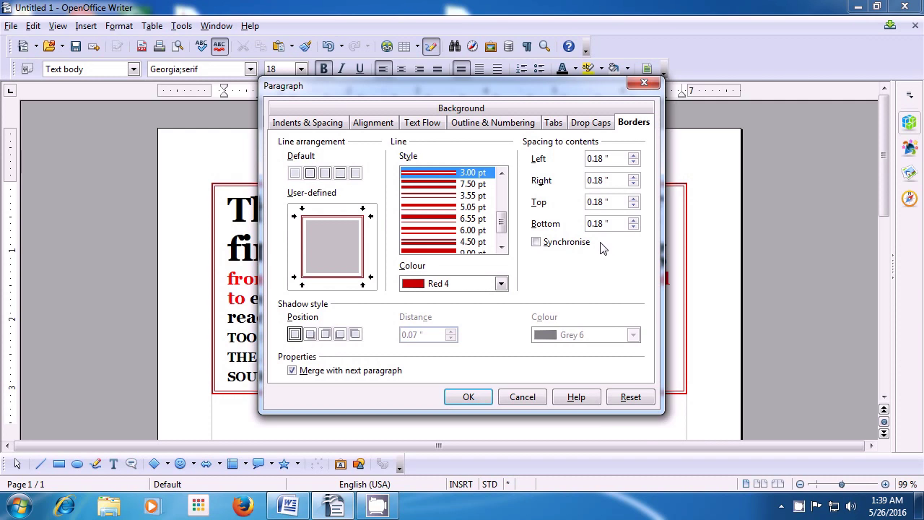
Synchronise the border's spacing to contents, reduce it to 0.08" on all four sides and apply the change.
click(536, 244)
click(633, 228)
click(633, 163)
click(633, 163)
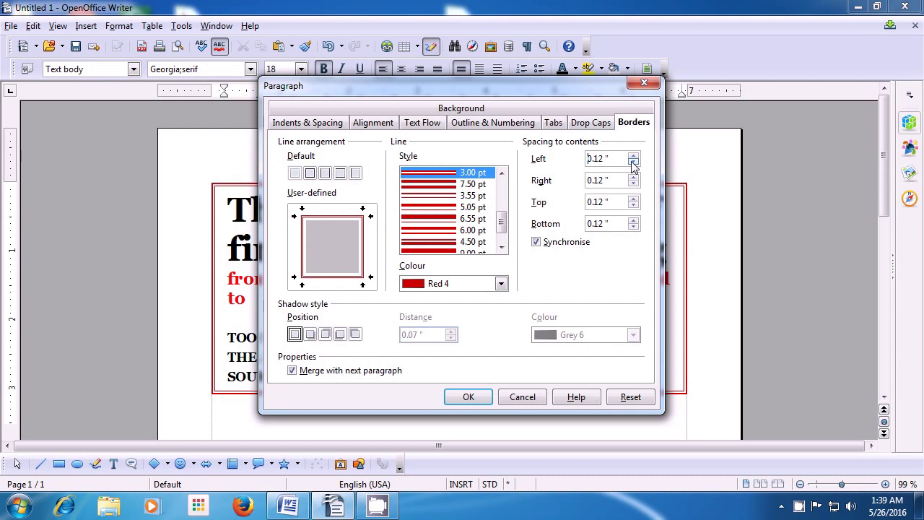
click(633, 162)
click(632, 162)
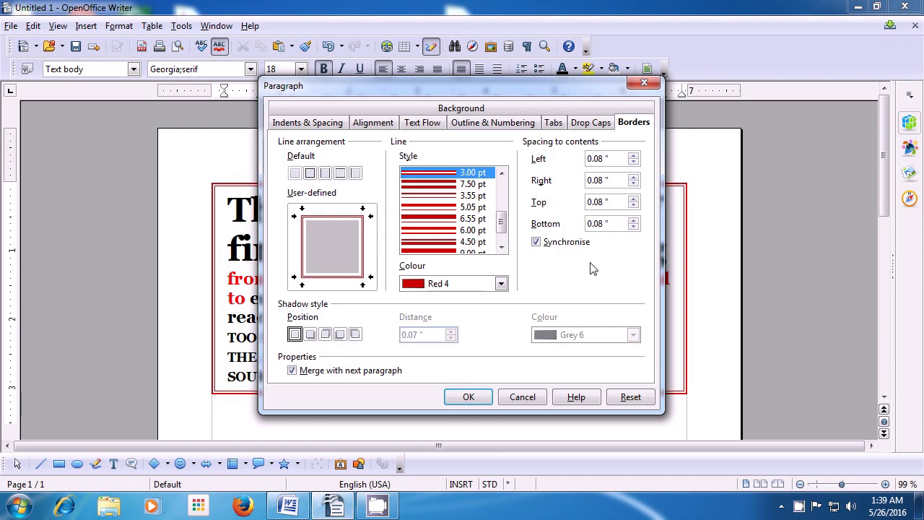
click(468, 396)
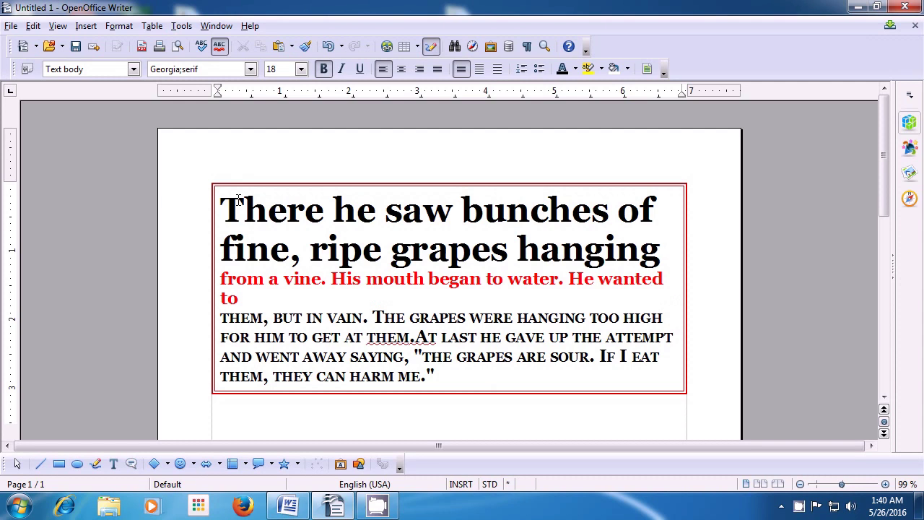
Reopen the paragraph's border settings, try the shadow positions and cast the shadow to the top right.
click(119, 27)
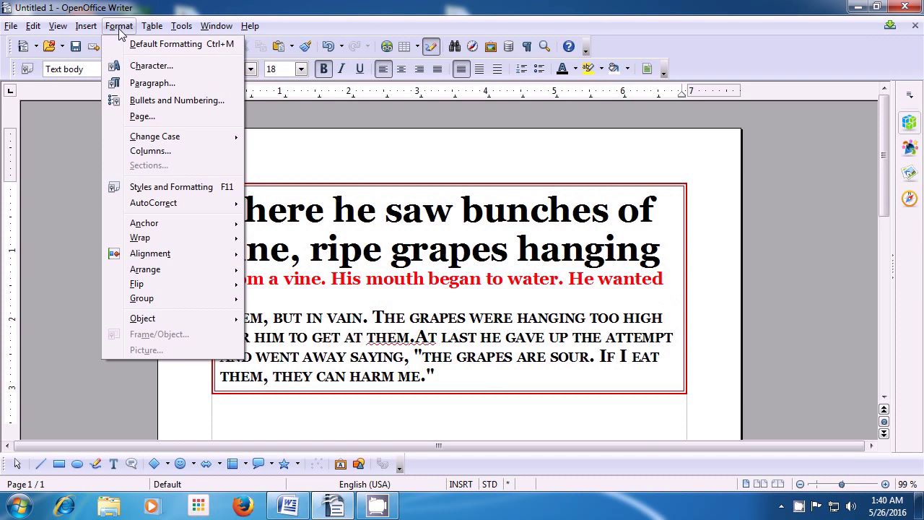
click(137, 84)
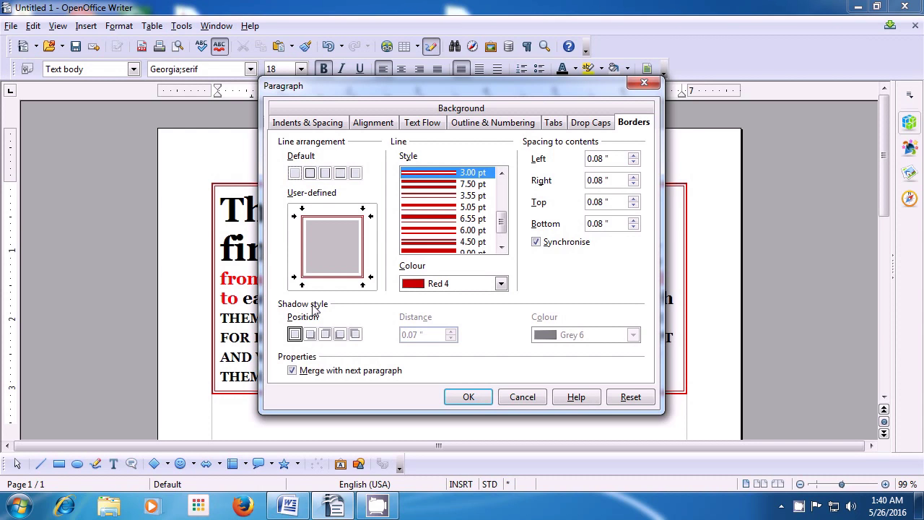
click(310, 334)
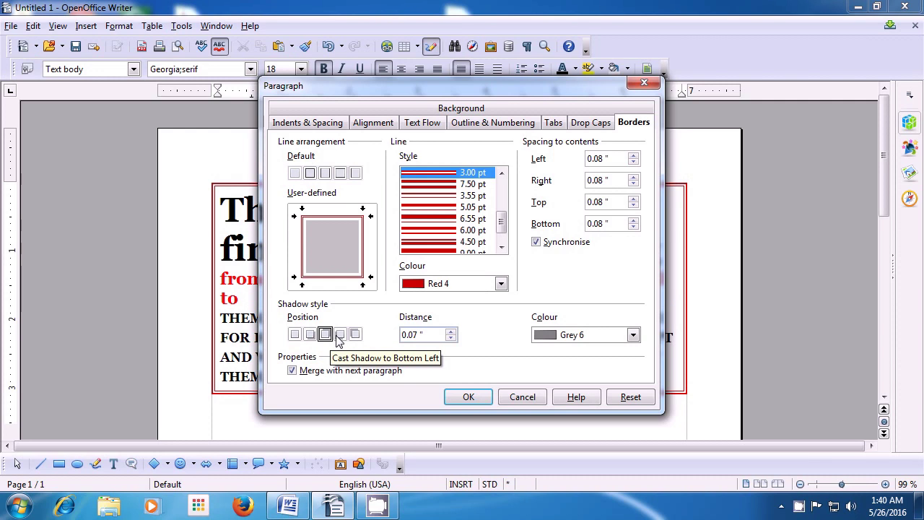
click(340, 334)
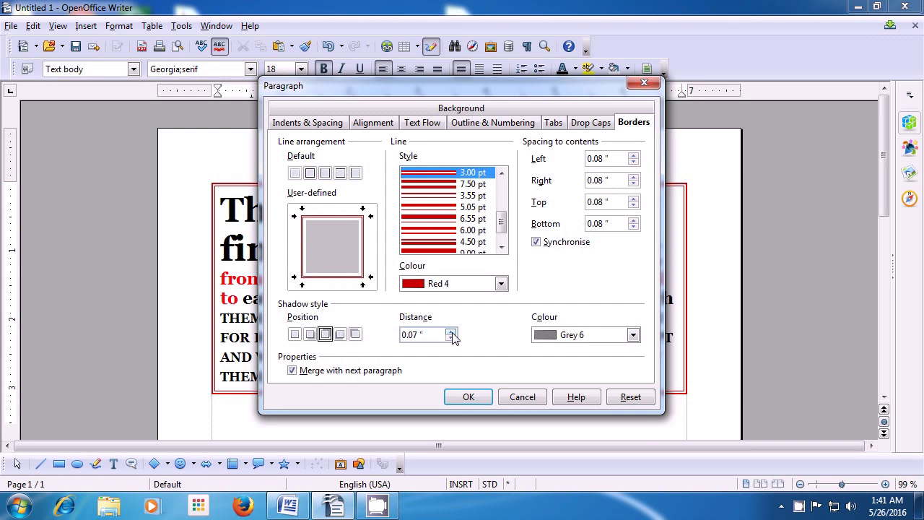
Set the distance of the paragraph border's shadow to 0.21".
click(451, 332)
click(451, 331)
click(450, 331)
click(450, 332)
click(450, 332)
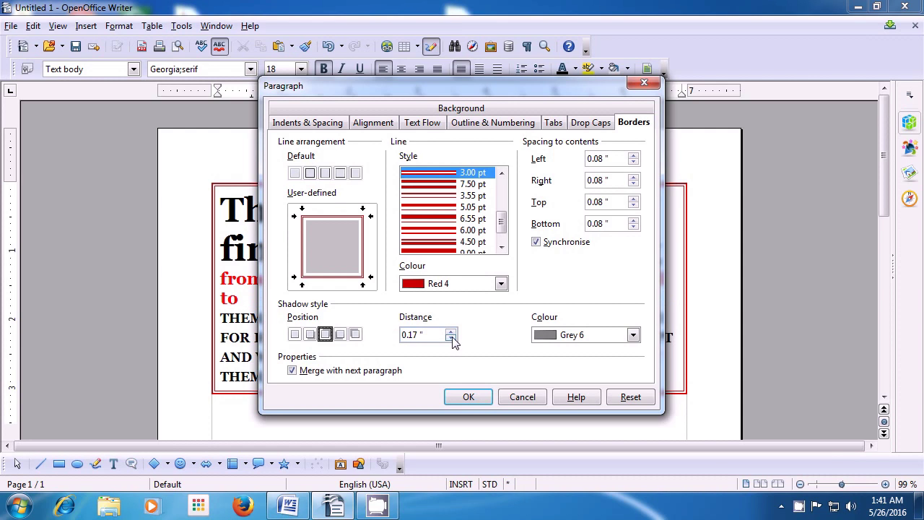
click(451, 338)
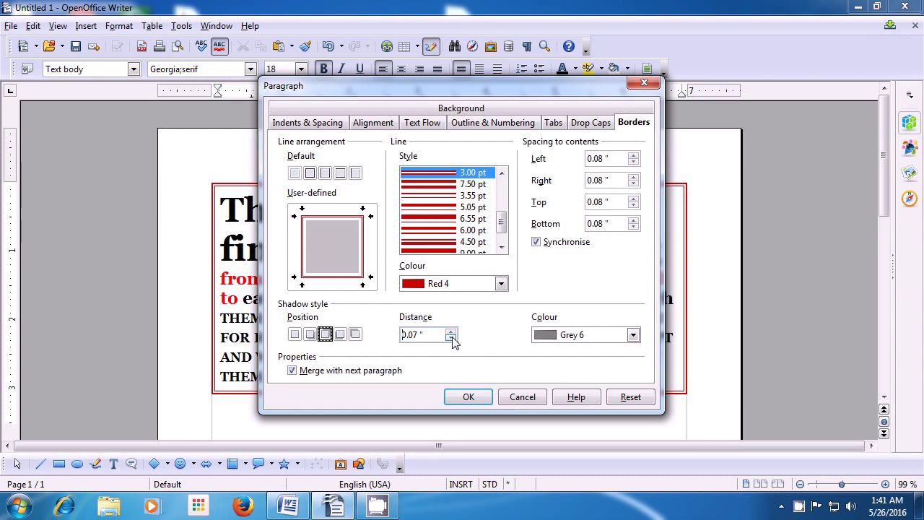
click(452, 334)
click(451, 334)
click(451, 333)
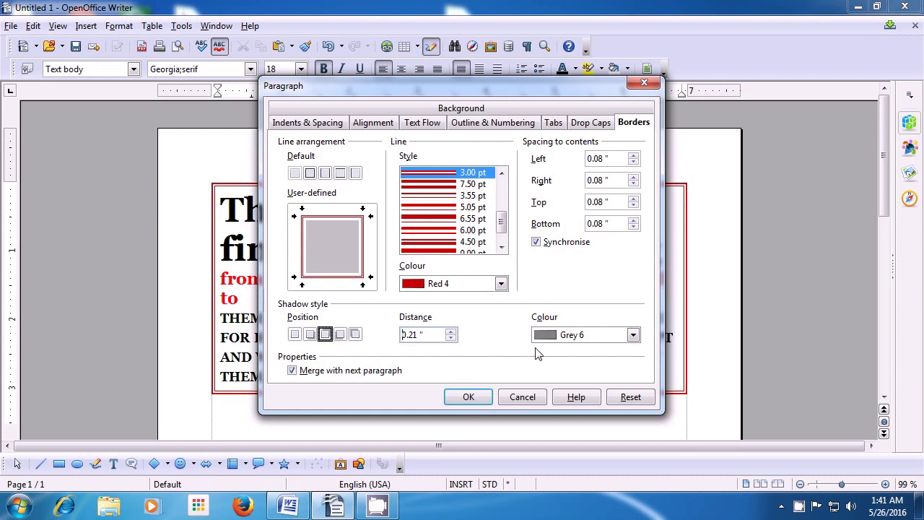
Set the border shadow's colour to Green 5 and apply the settings to the paragraph.
click(632, 335)
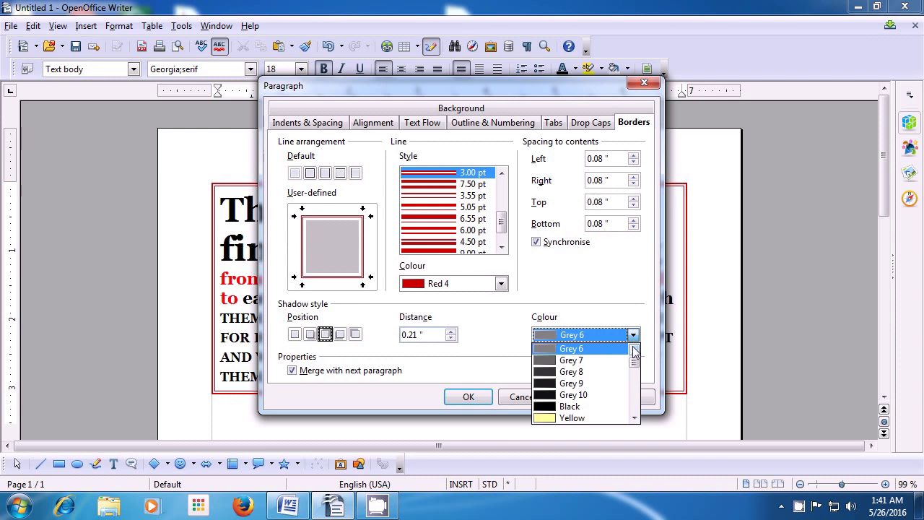
drag(635, 361, 634, 383)
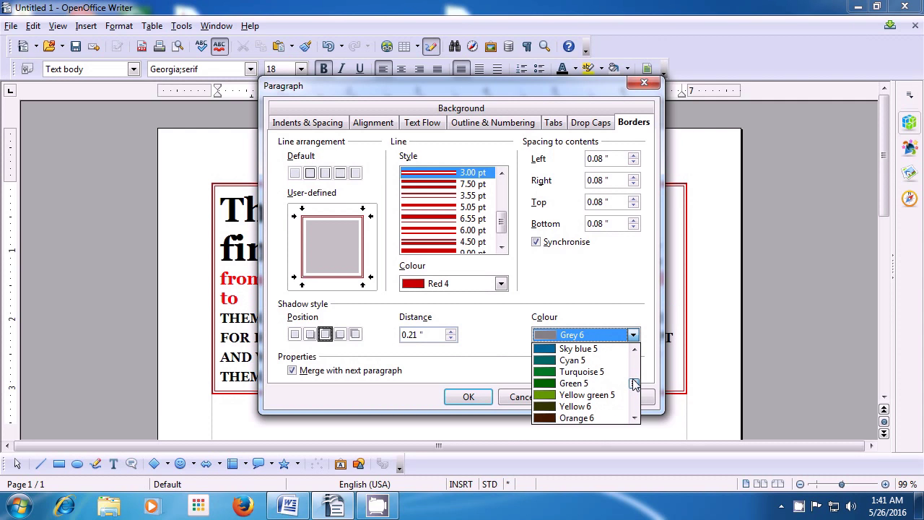
click(591, 384)
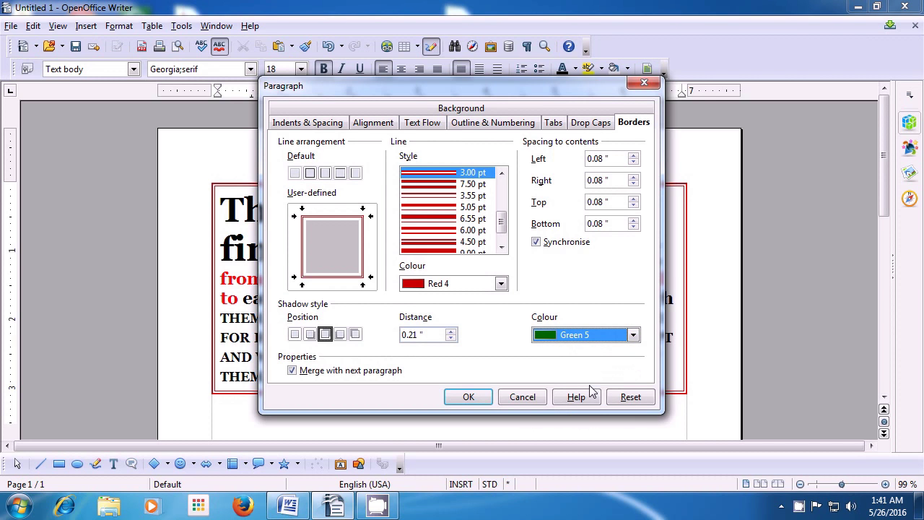
click(458, 399)
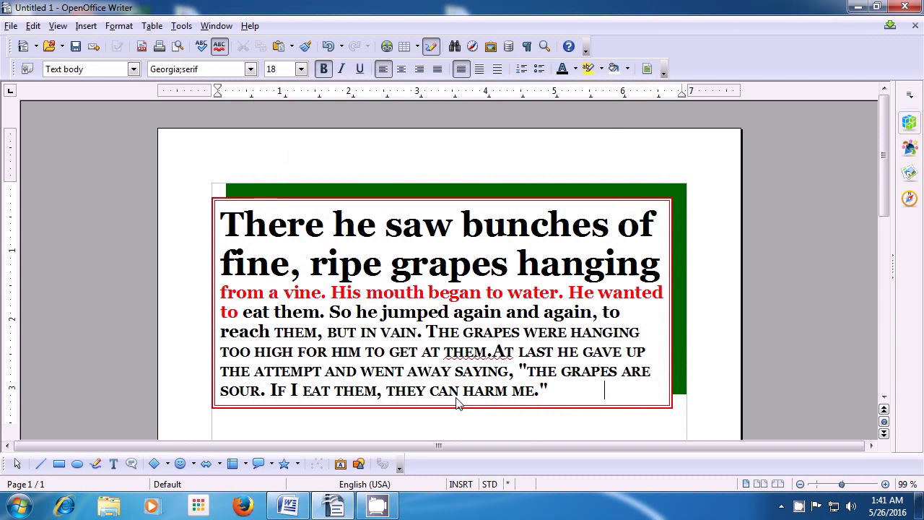